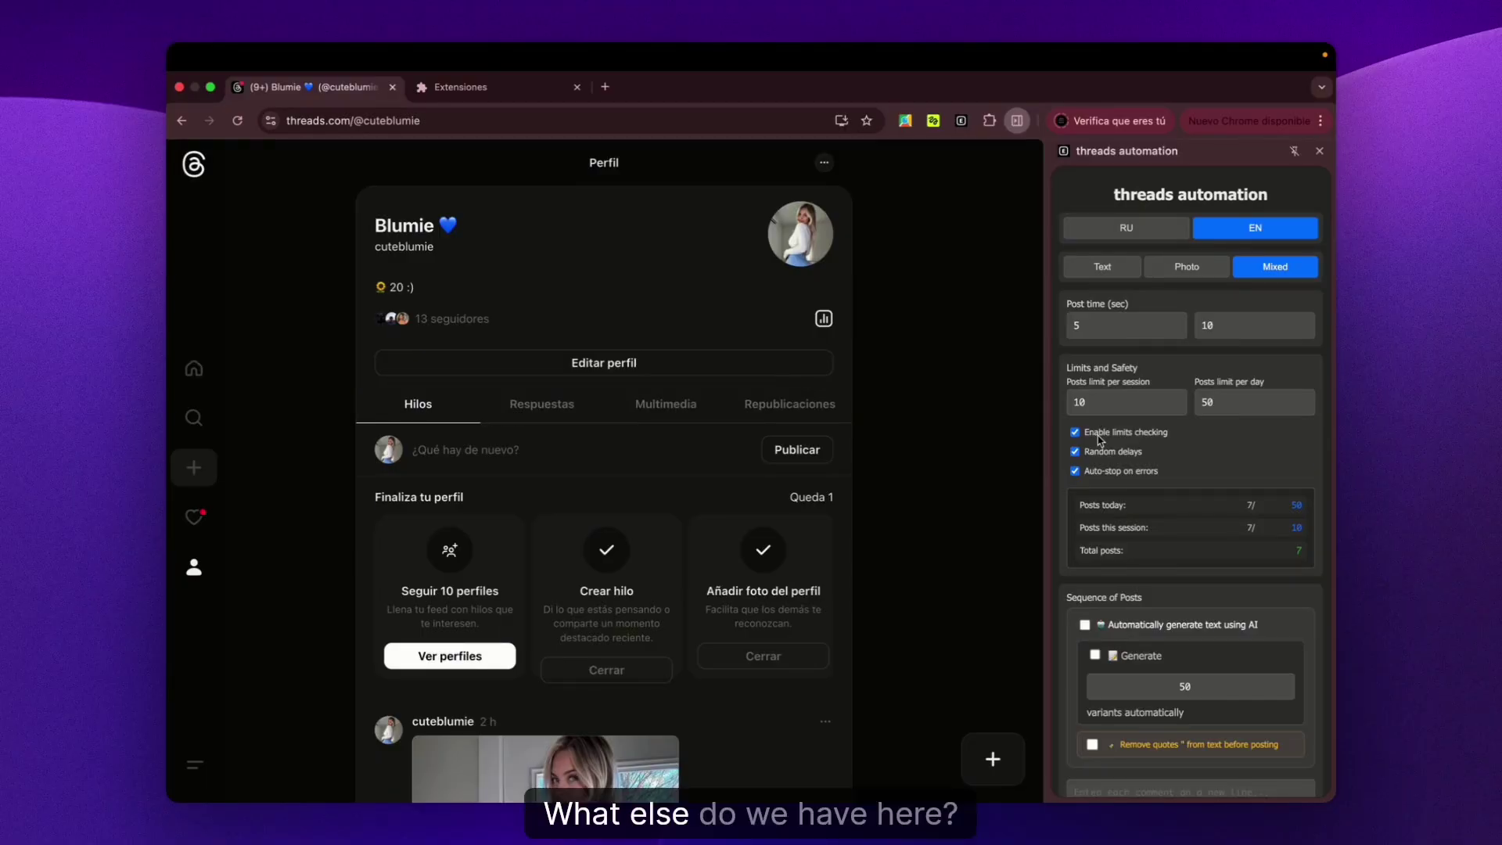
# Try the Text and Photo post modes, then settle on Mixed posts.
pyautogui.click(1110, 270)
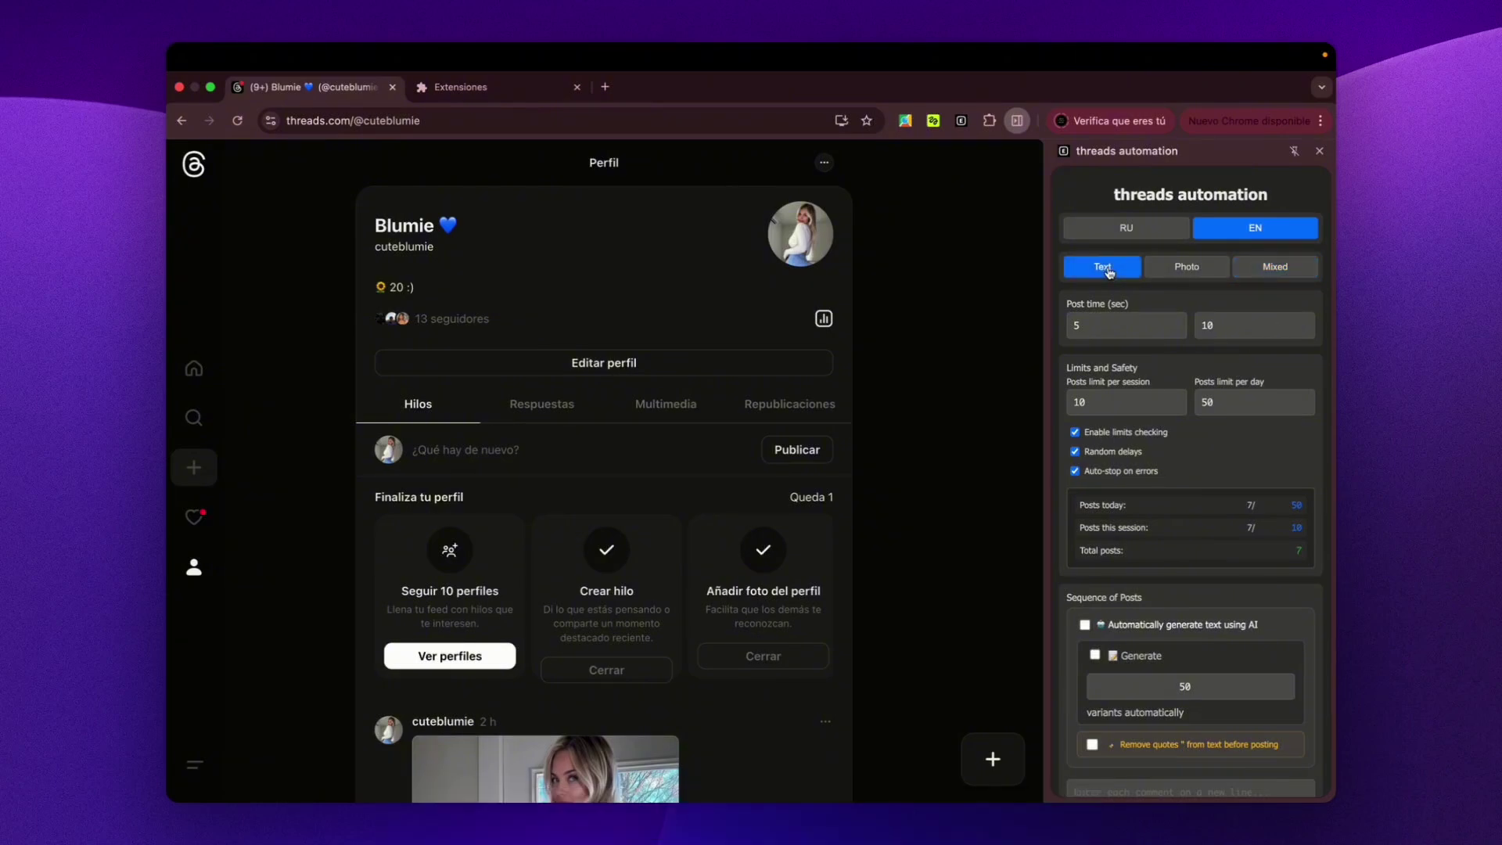
pyautogui.click(1185, 269)
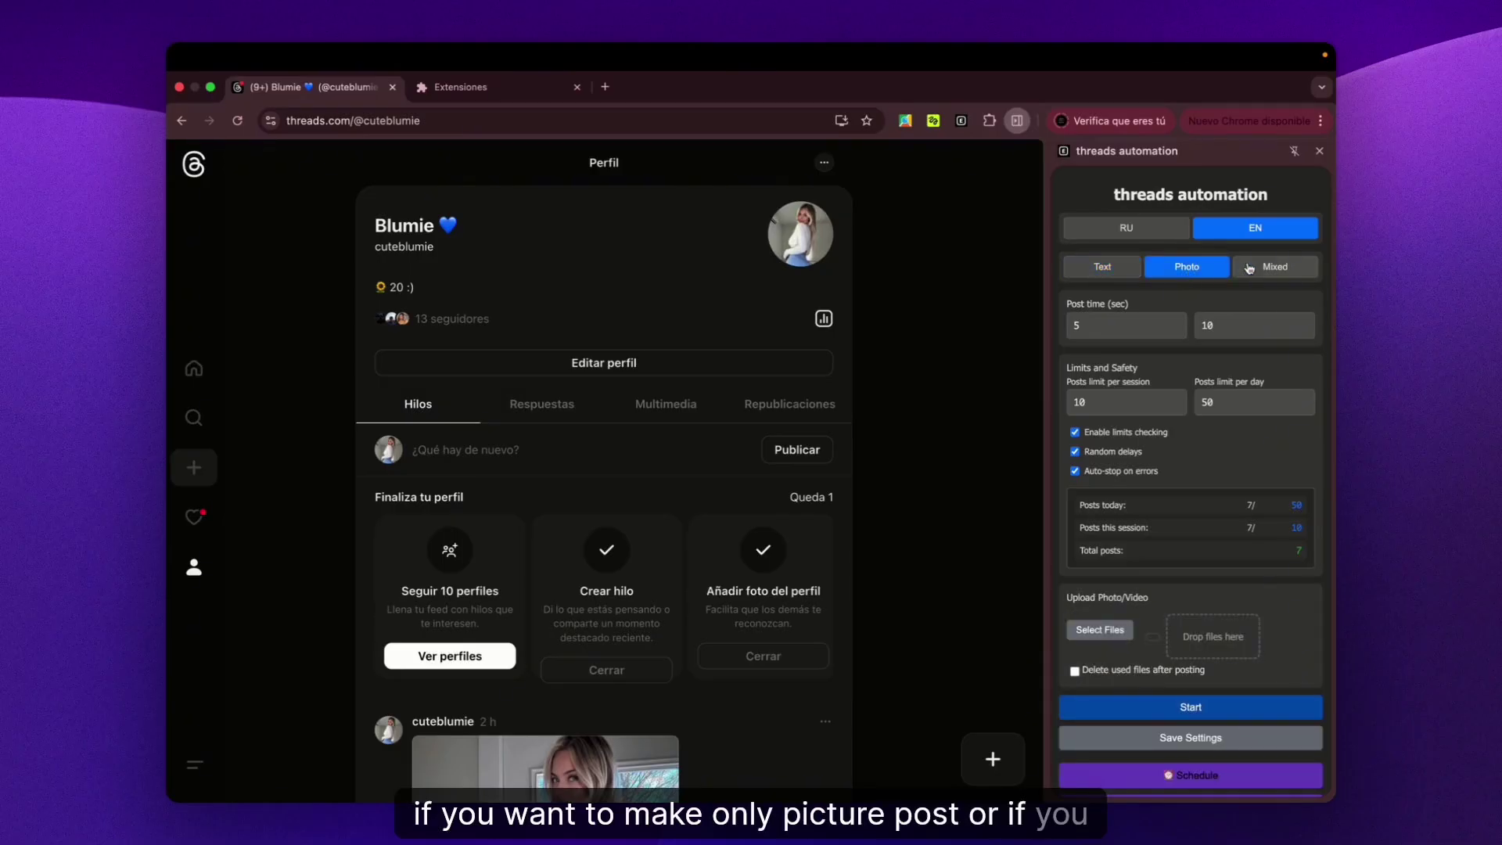
pyautogui.click(1261, 268)
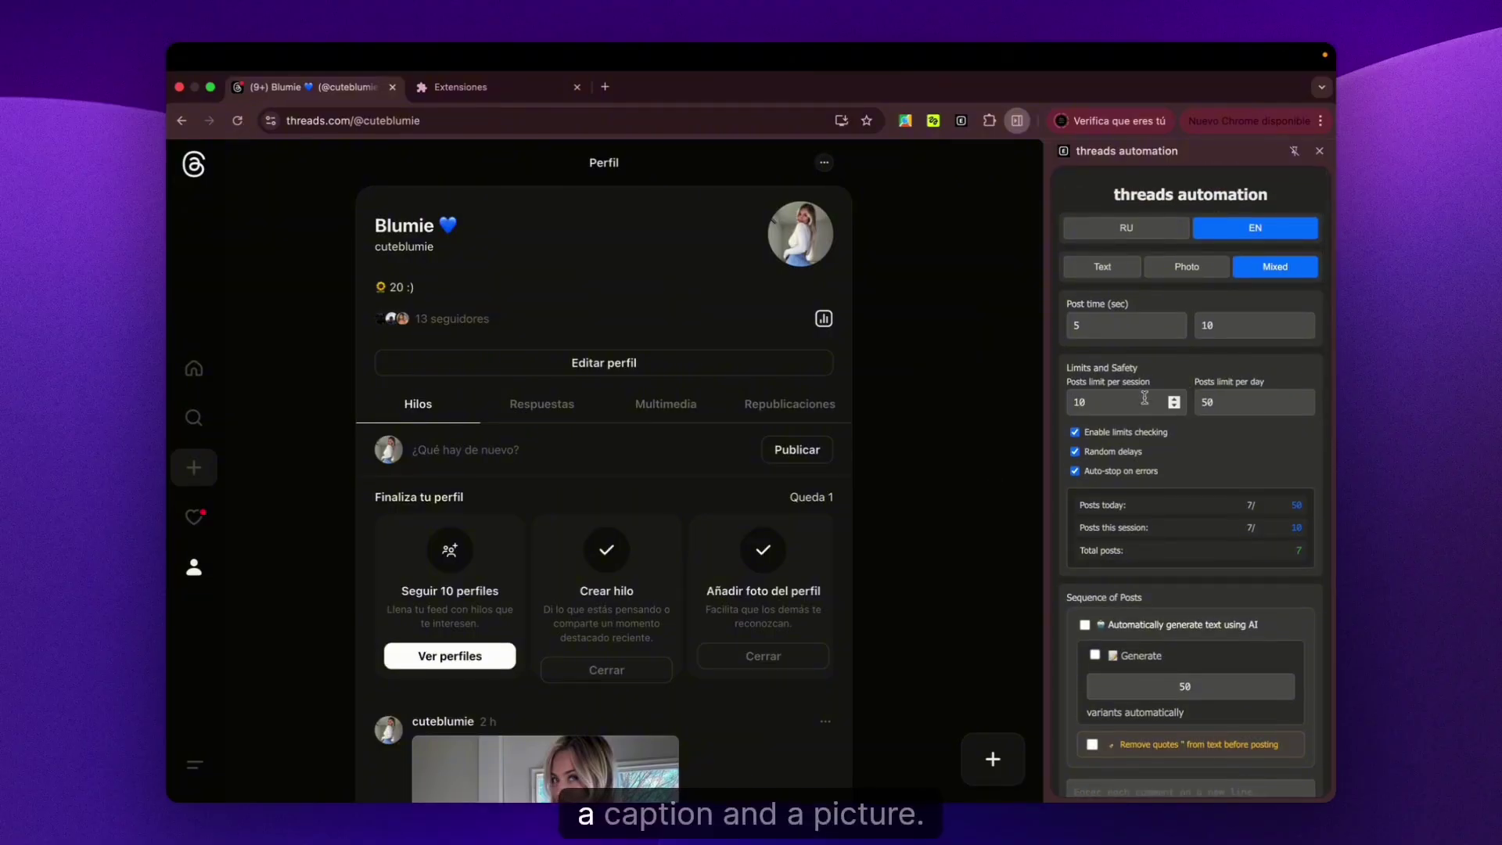
pyautogui.scroll(-1, 1154, 438)
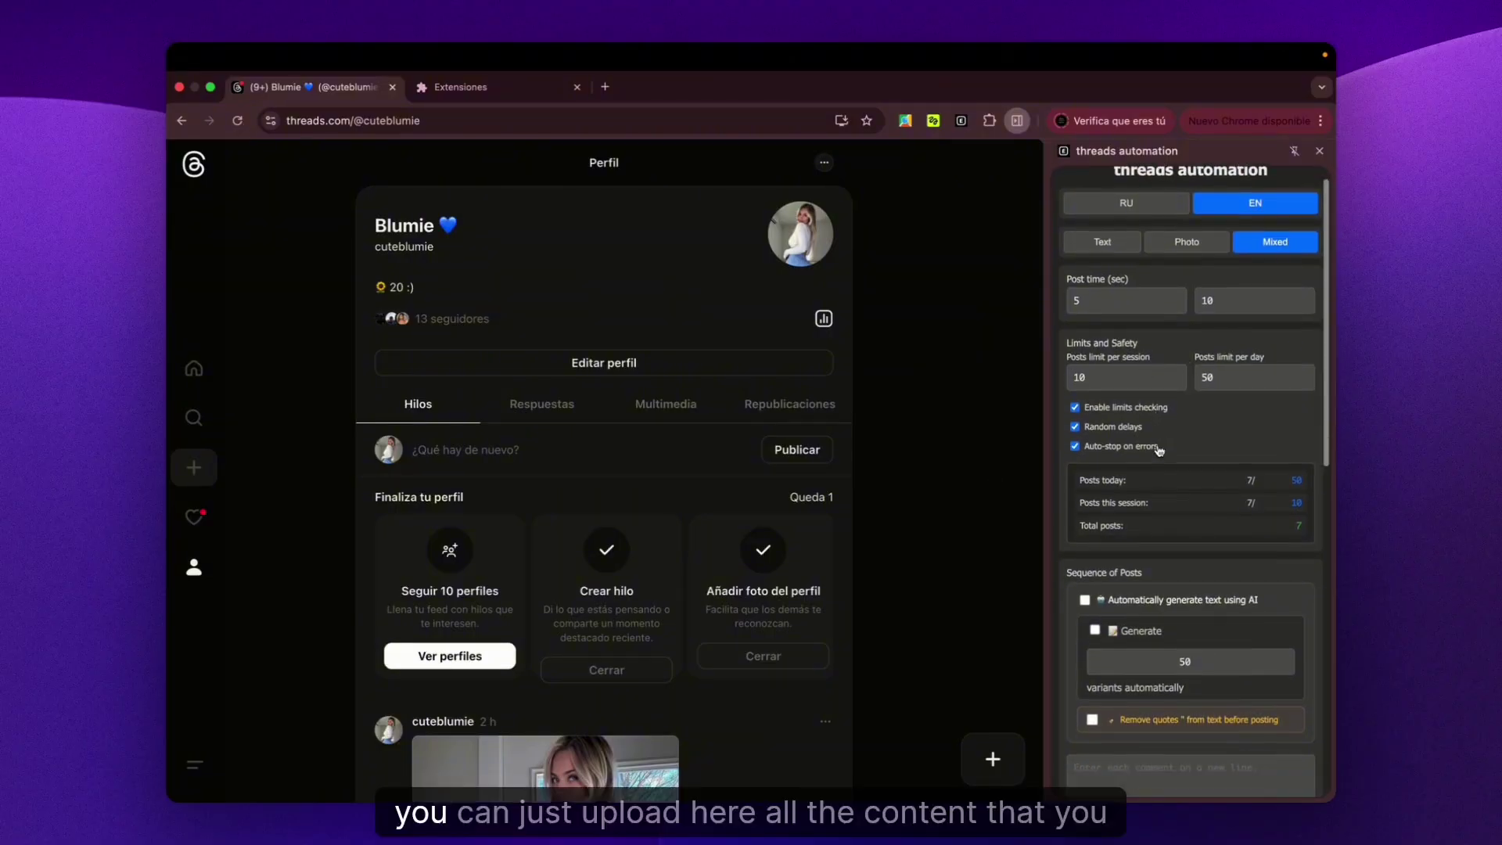
pyautogui.scroll(-5, 1159, 450)
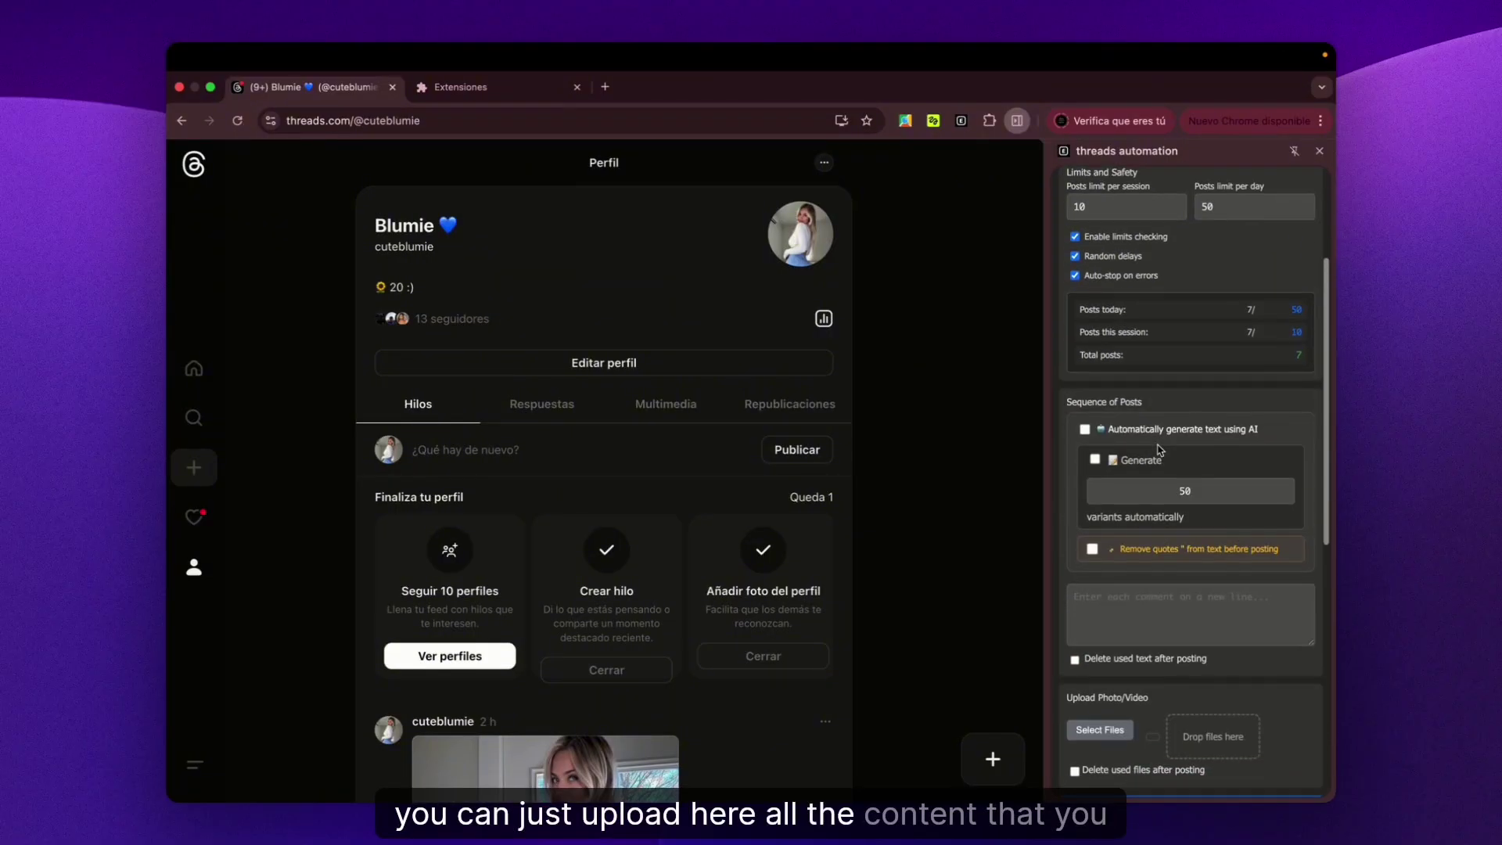
pyautogui.scroll(-4, 1117, 594)
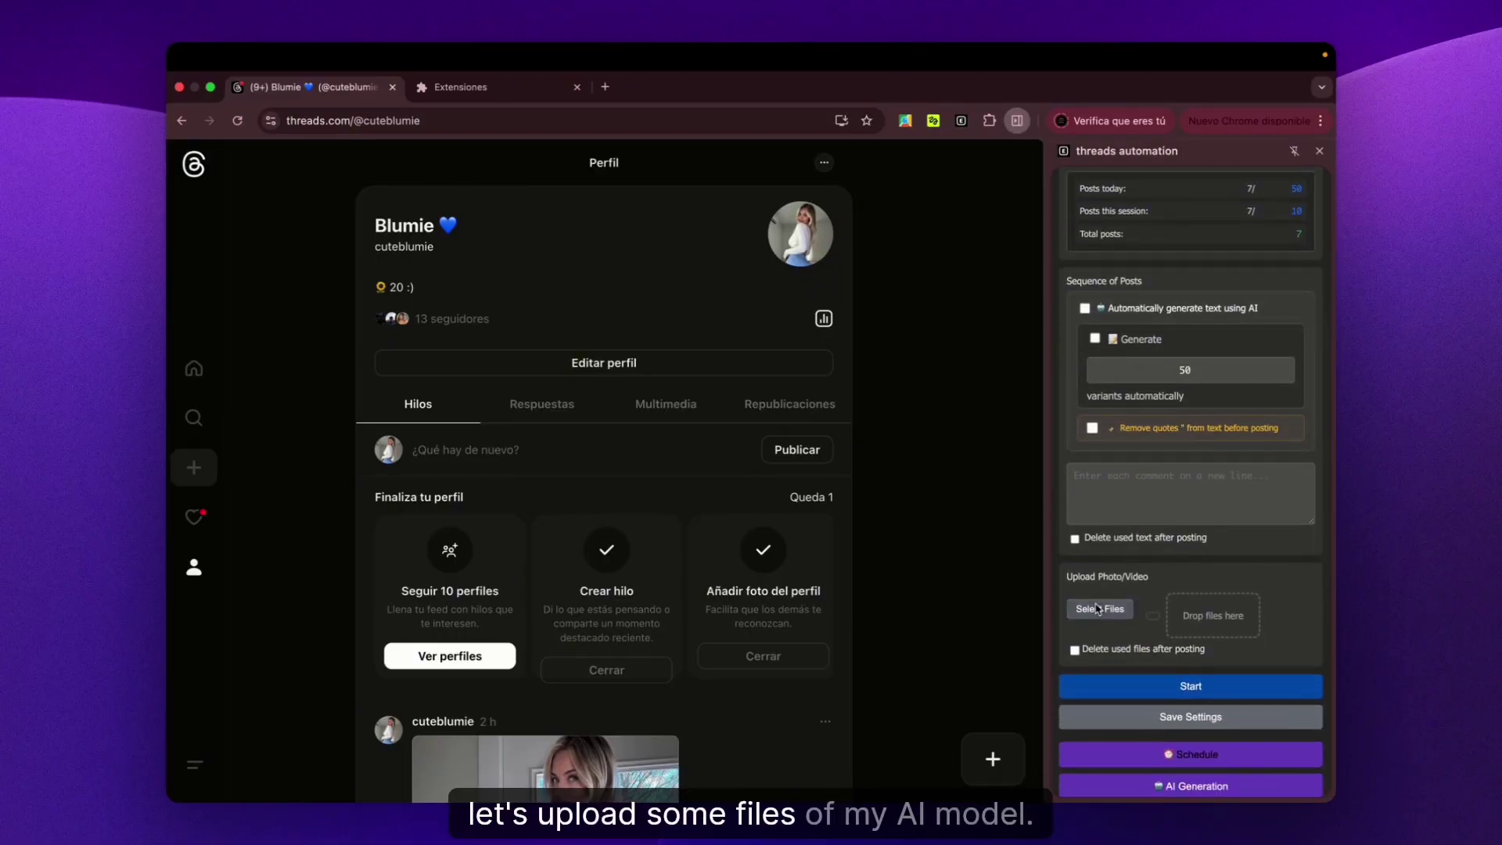
# Select eight pykaso-output images from the IA folder in the file picker.
pyautogui.click(1075, 609)
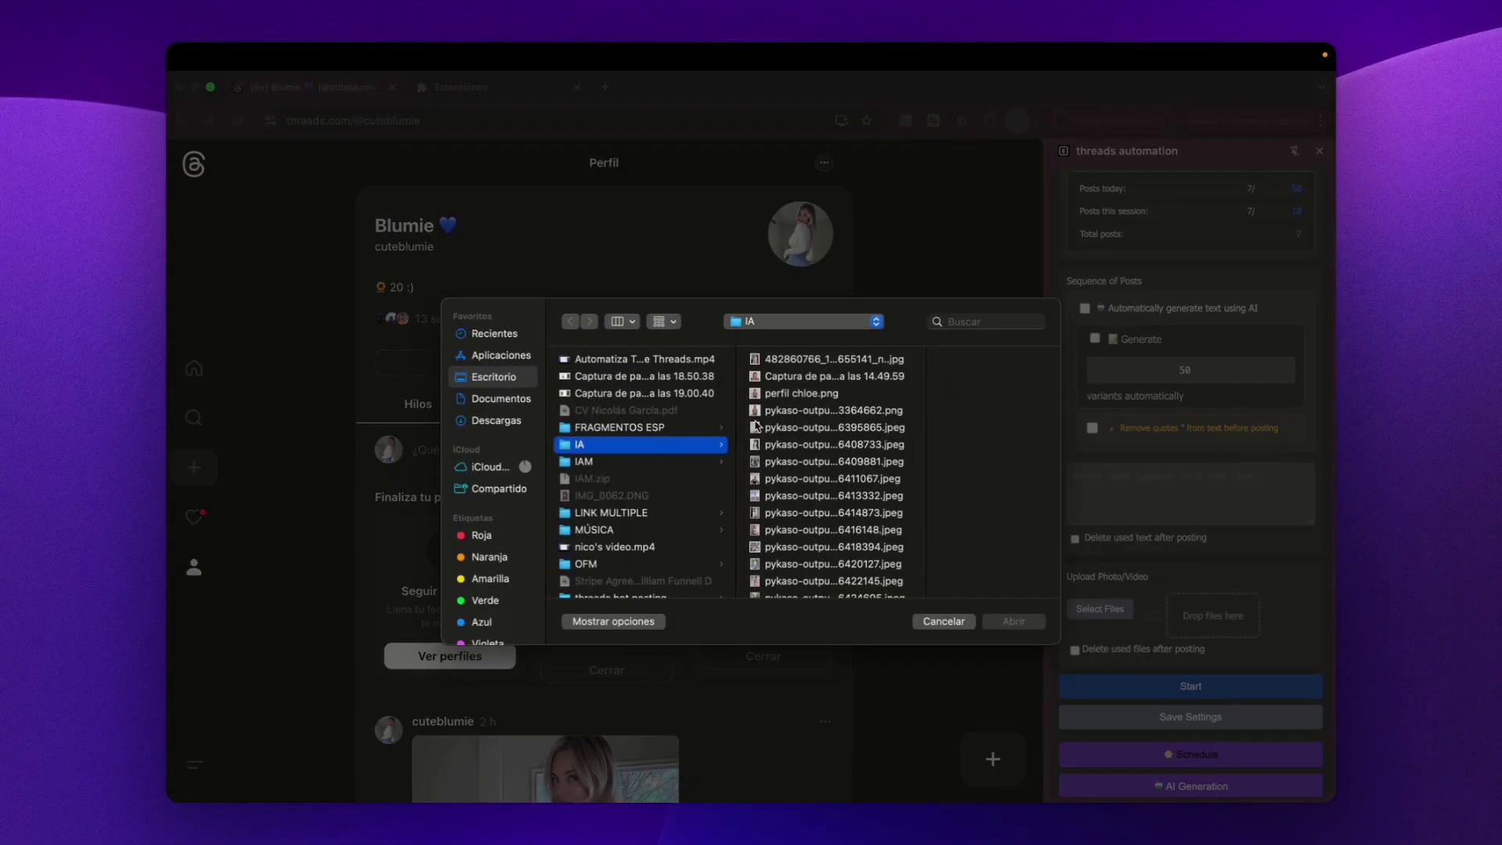
pyautogui.click(772, 411)
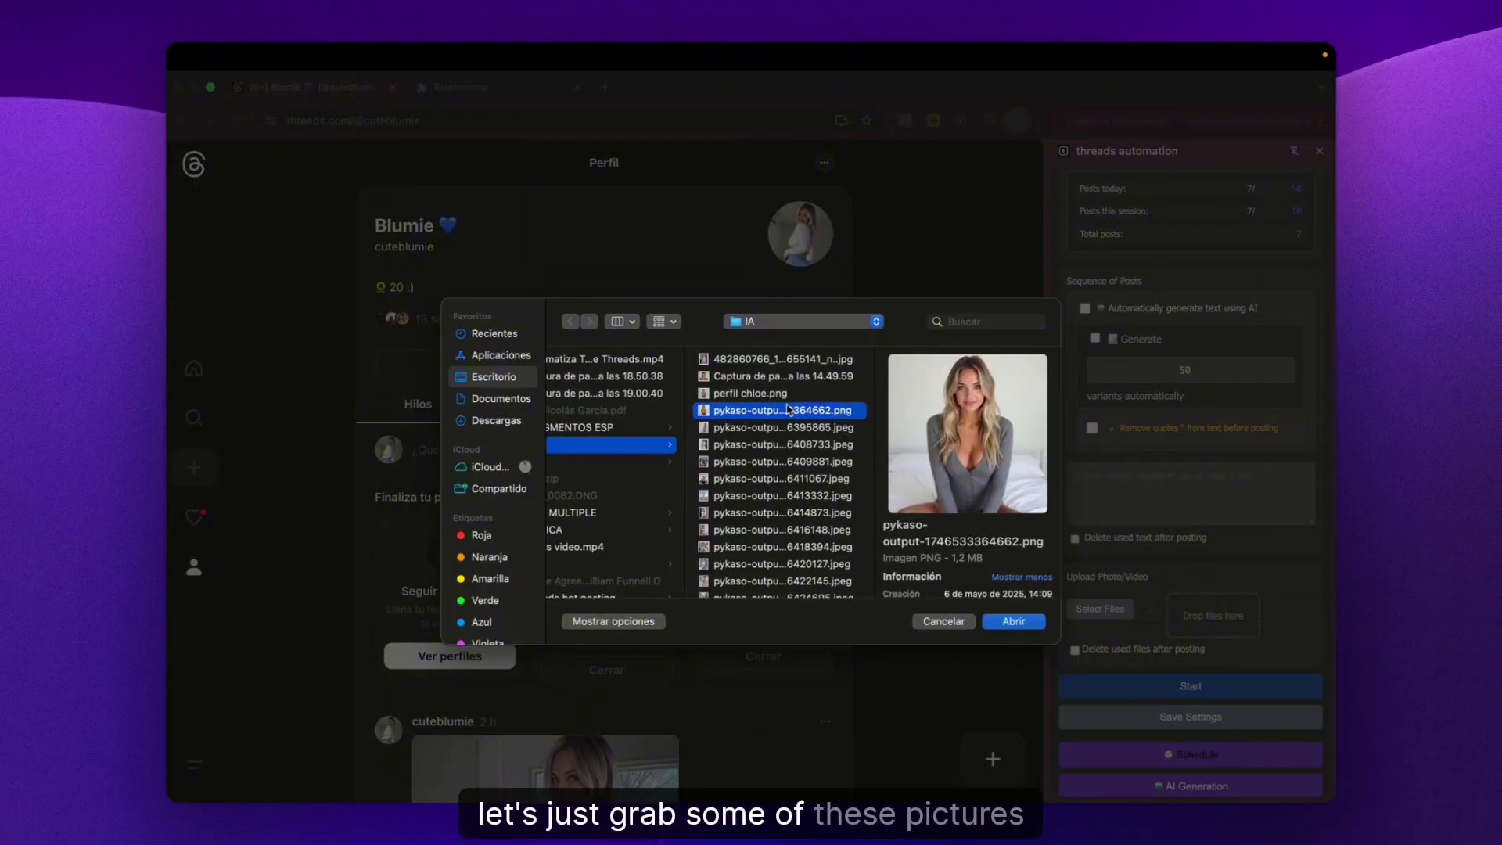
pyautogui.keyDown('super'); pyautogui.click(783, 513); pyautogui.keyUp('super')
pyautogui.keyDown('super'); pyautogui.click(783, 547); pyautogui.keyUp('super')
pyautogui.scroll(-2, 783, 548)
pyautogui.keyDown('super'); pyautogui.click(788, 557); pyautogui.keyUp('super')
pyautogui.keyDown('super'); pyautogui.click(786, 590); pyautogui.keyUp('super')
pyautogui.scroll(-2, 786, 579)
pyautogui.keyDown('super'); pyautogui.click(786, 548); pyautogui.keyUp('super')
pyautogui.keyDown('super'); pyautogui.click(786, 565); pyautogui.keyUp('super')
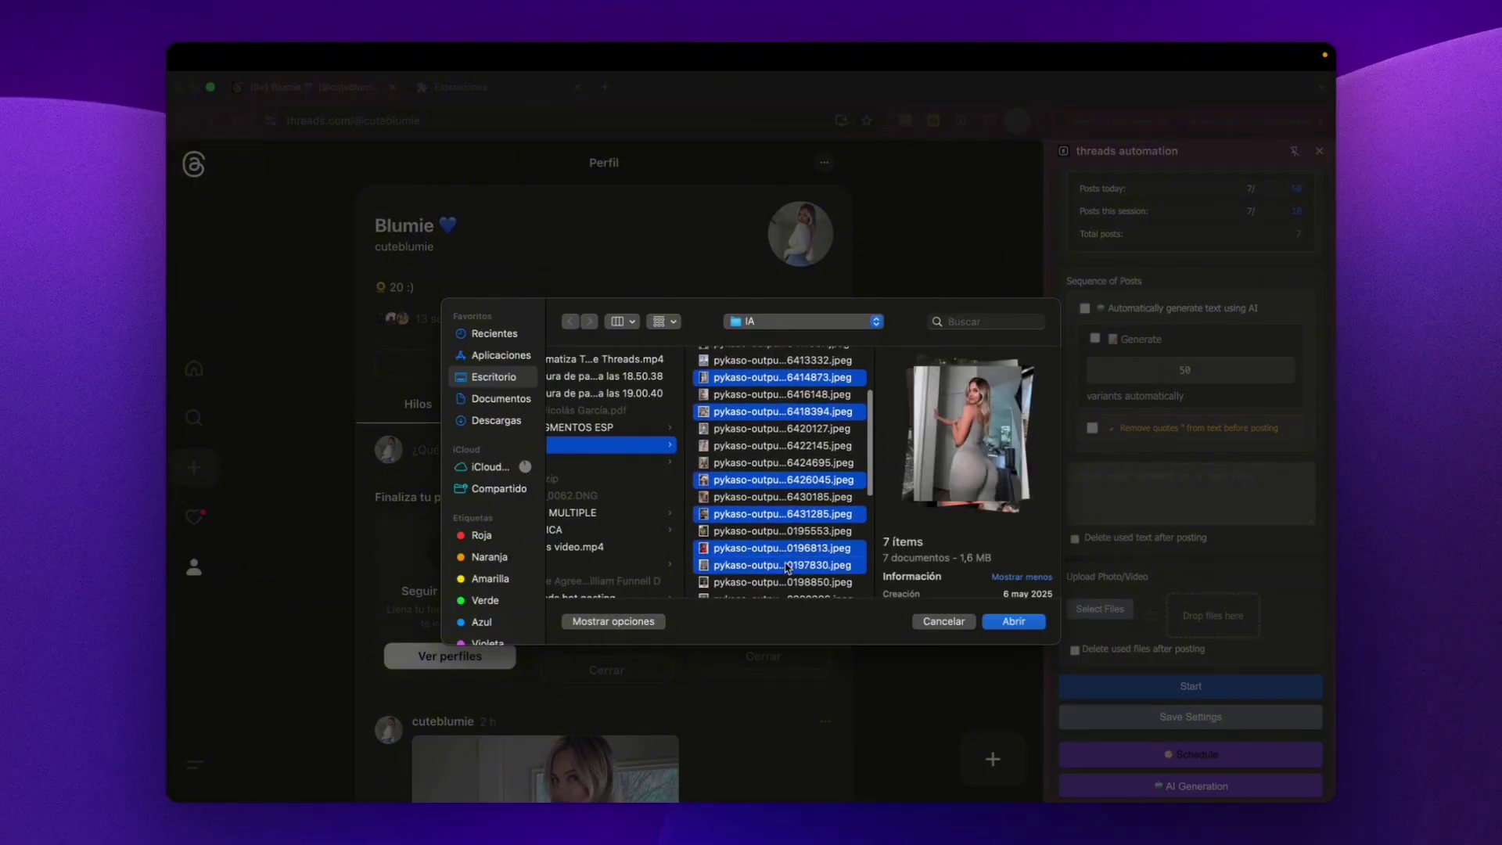
pyautogui.keyDown('super'); pyautogui.click(783, 582); pyautogui.keyUp('super')
# Upload the eight chosen images and paste the prepared caption list into the captions box.
pyautogui.click(1013, 621)
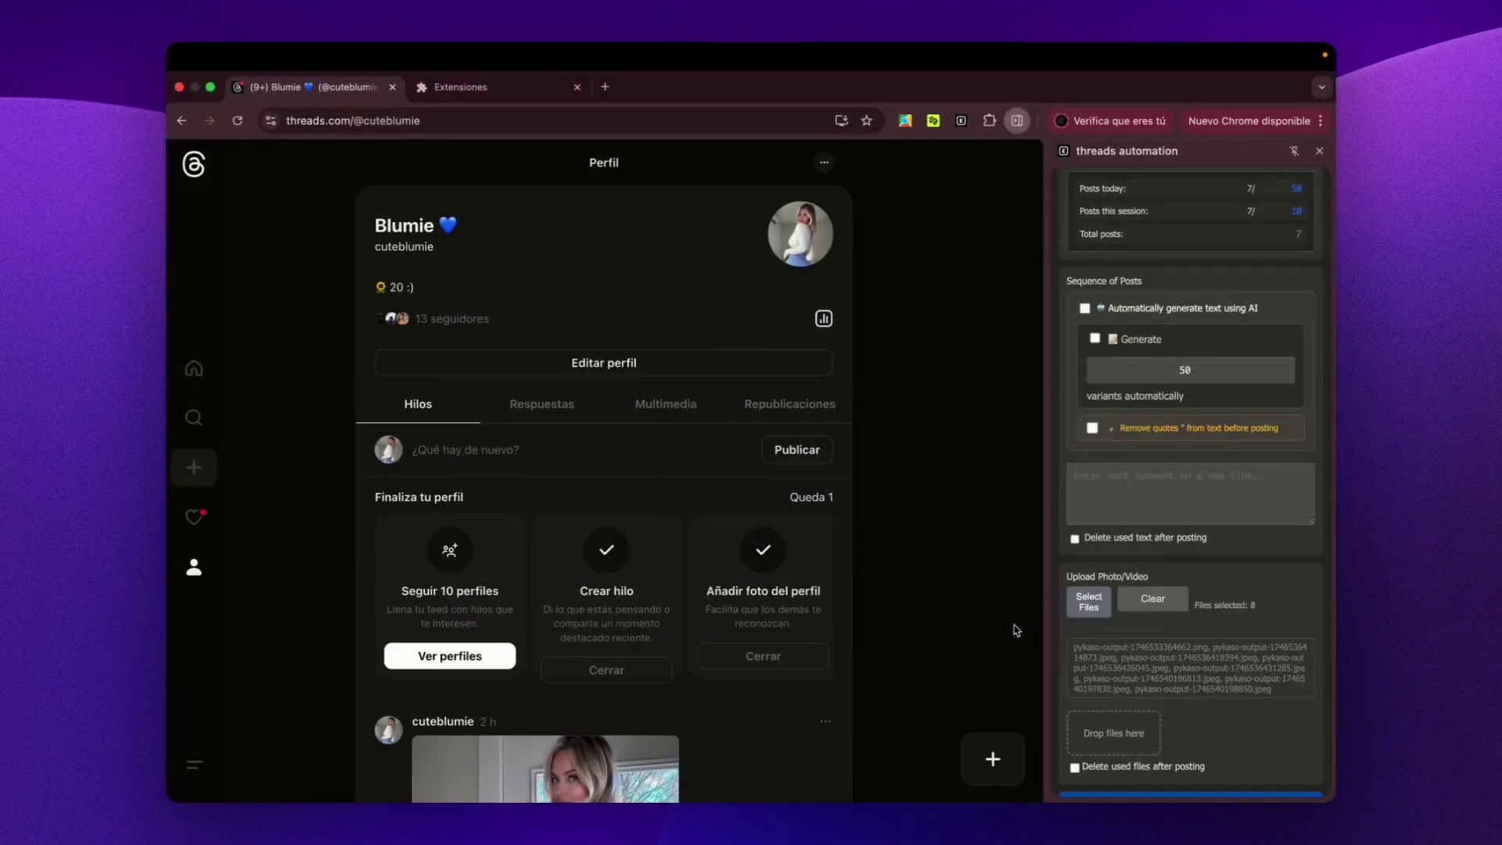
pyautogui.click(1139, 490)
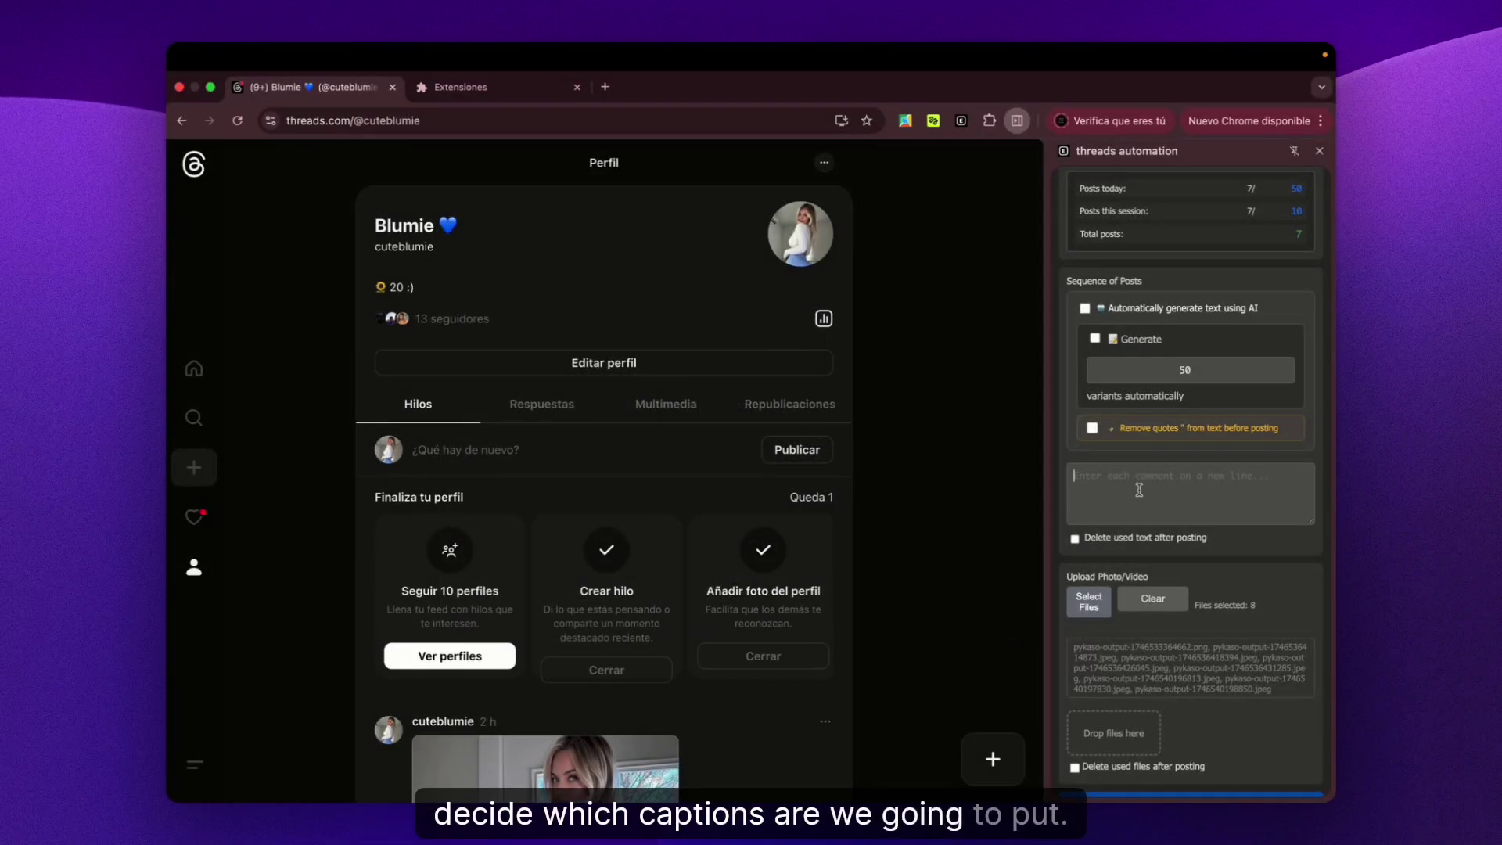
pyautogui.press('super+v')
pyautogui.scroll(2, 1144, 490)
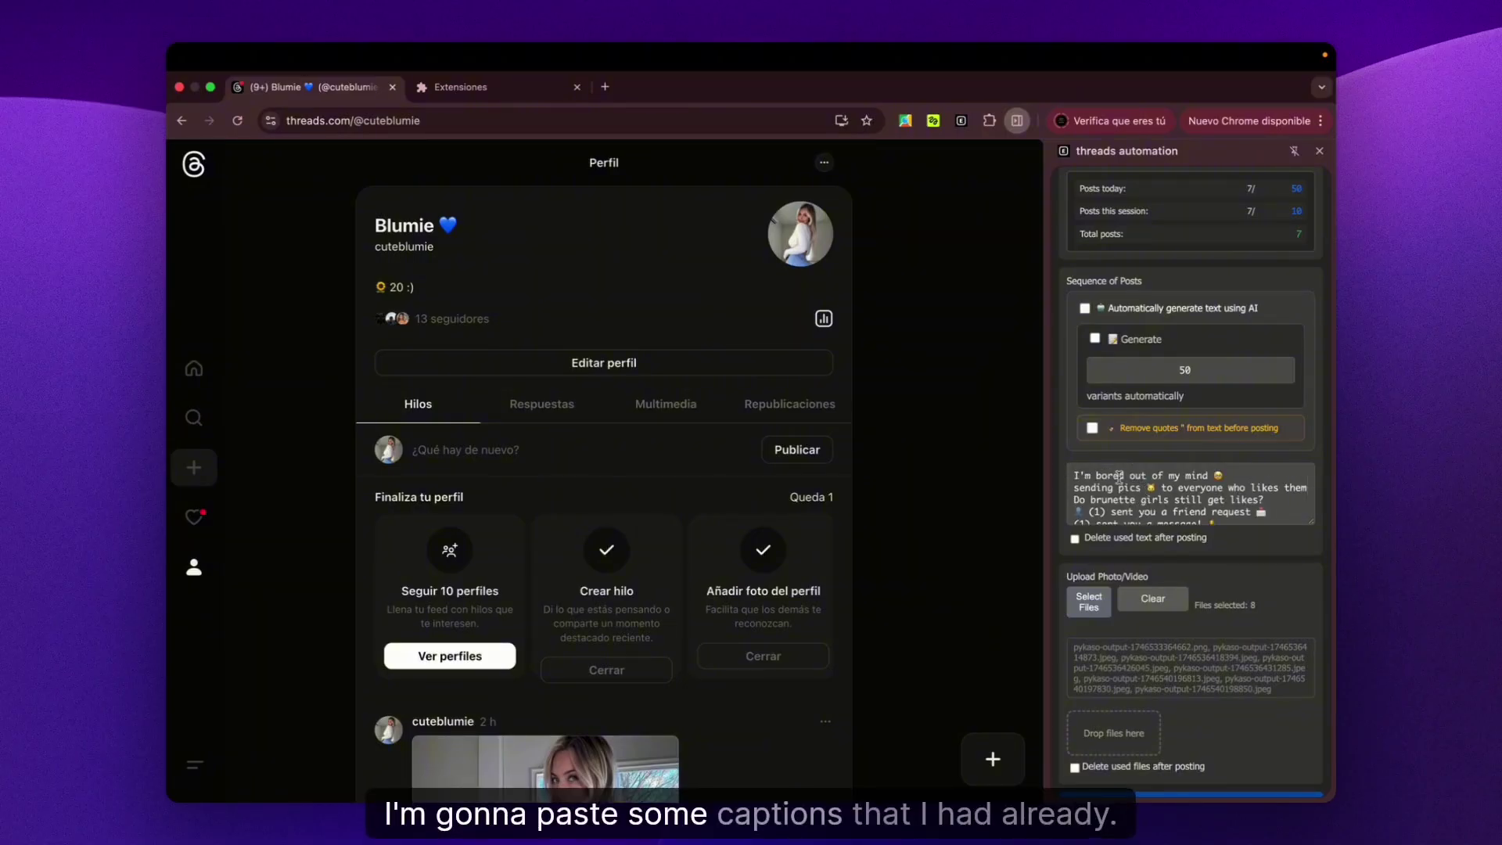
pyautogui.scroll(-3, 1127, 485)
# Review the panel: Mixed mode, 5–10 second intervals, captions and Files selected: 8.
pyautogui.scroll(3, 1158, 477)
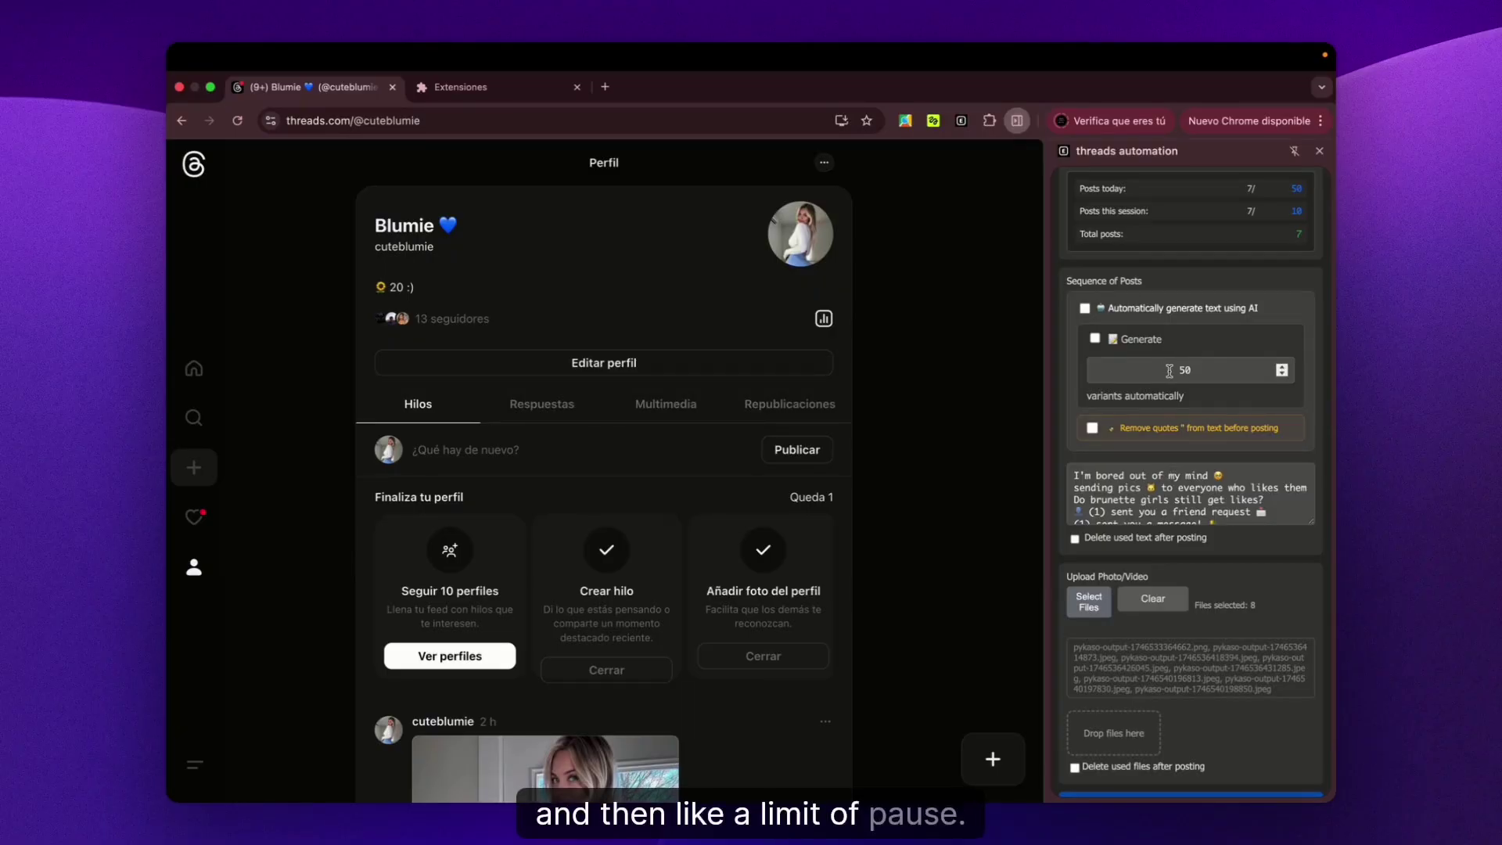
pyautogui.scroll(1, 1169, 370)
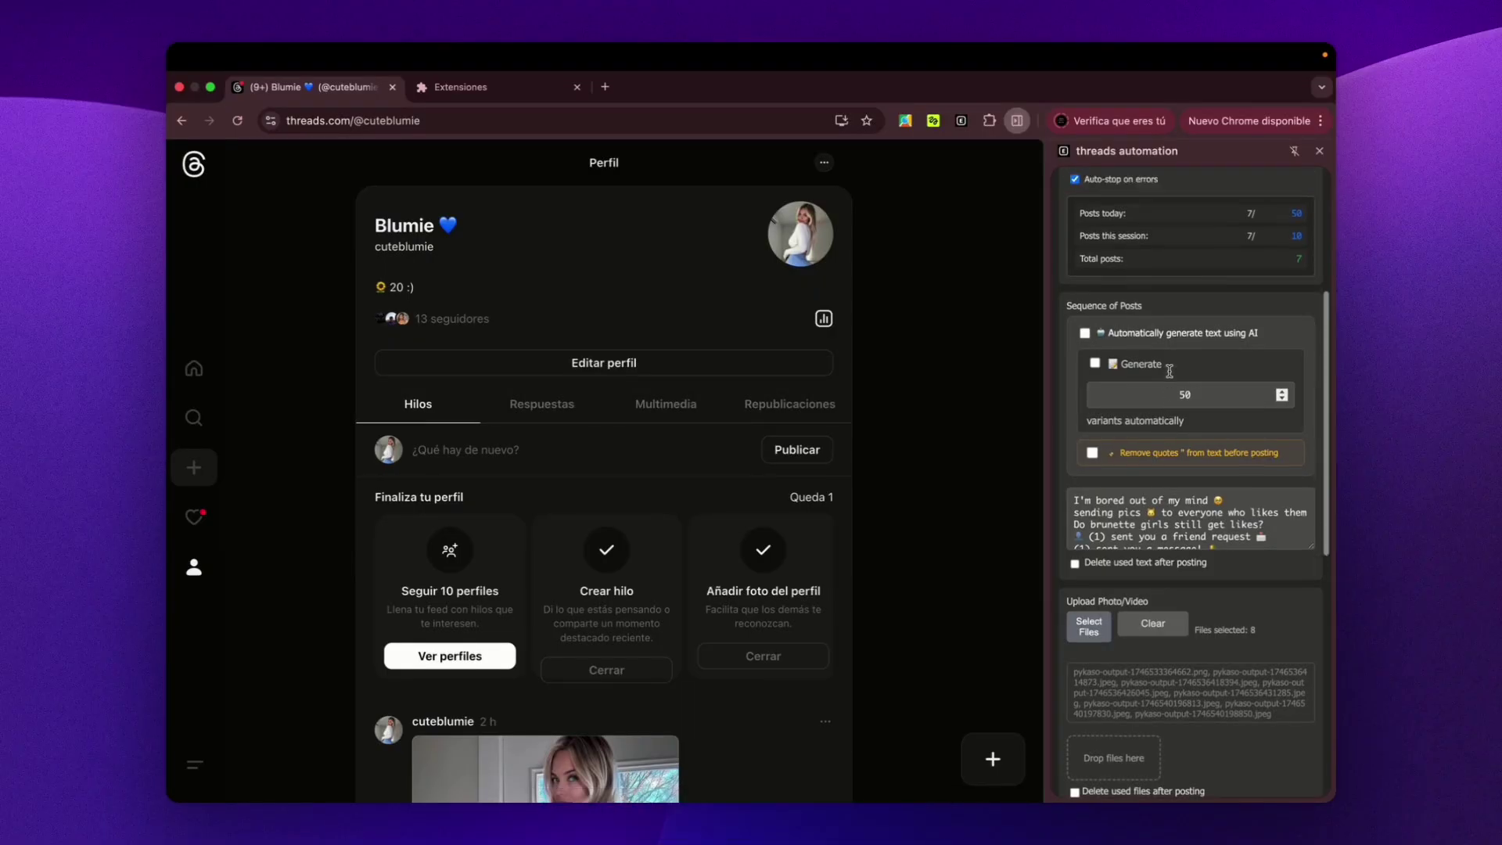
pyautogui.scroll(5, 1169, 370)
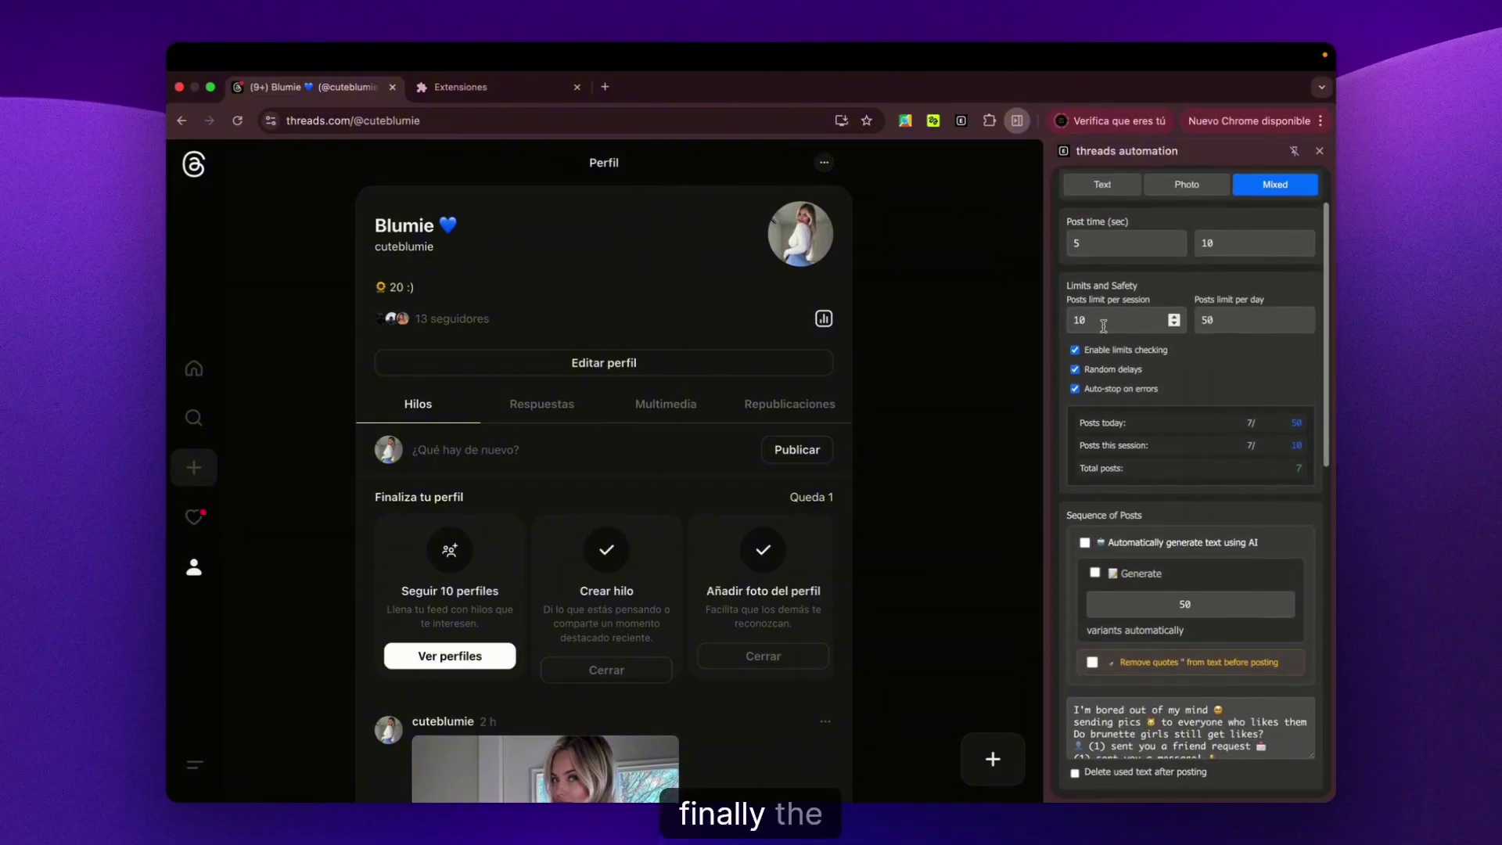
pyautogui.scroll(2, 1103, 328)
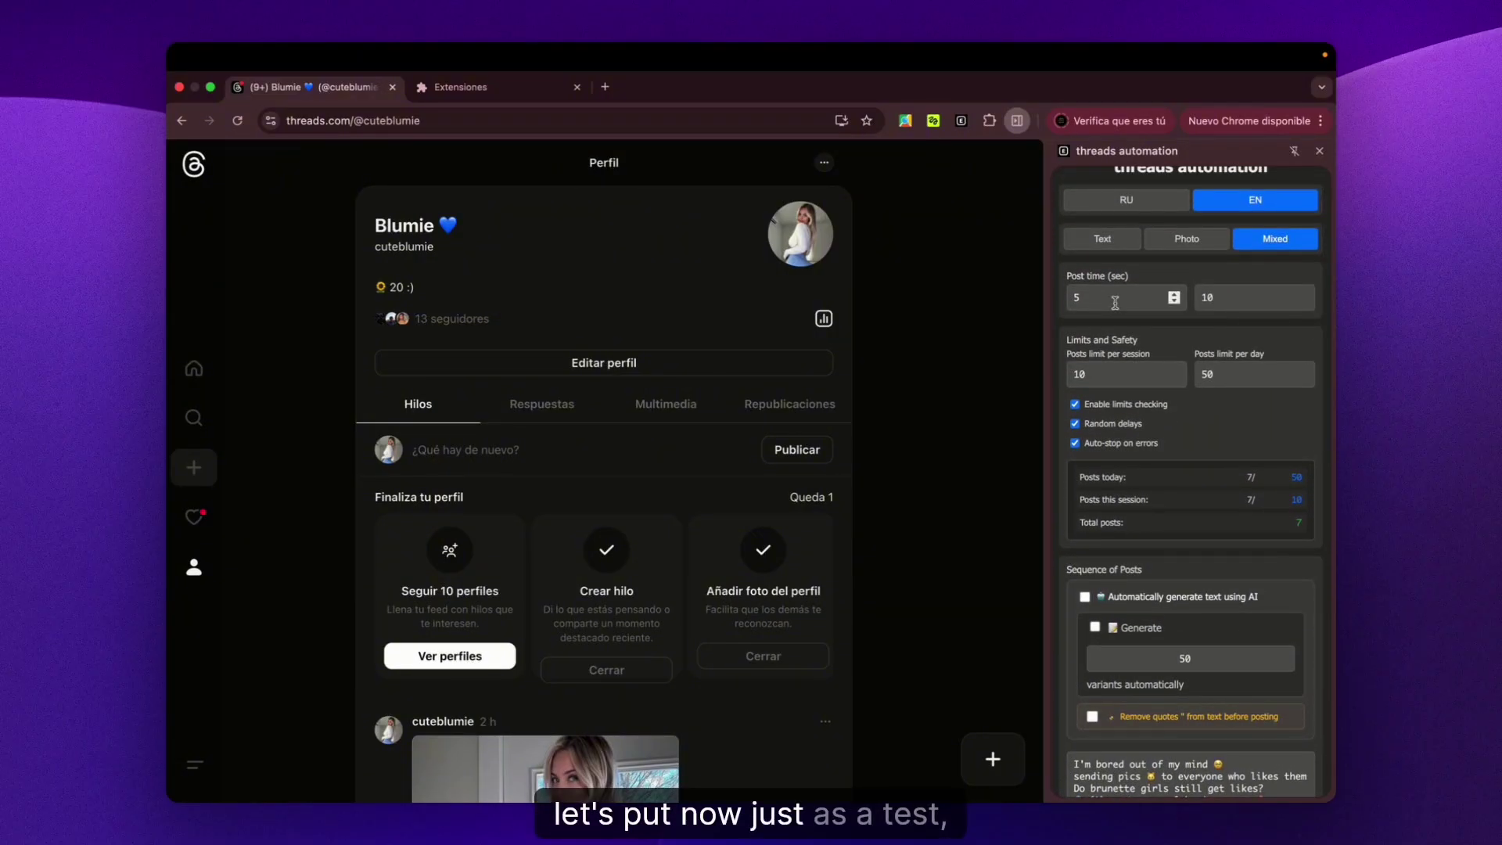
pyautogui.scroll(-1, 1239, 310)
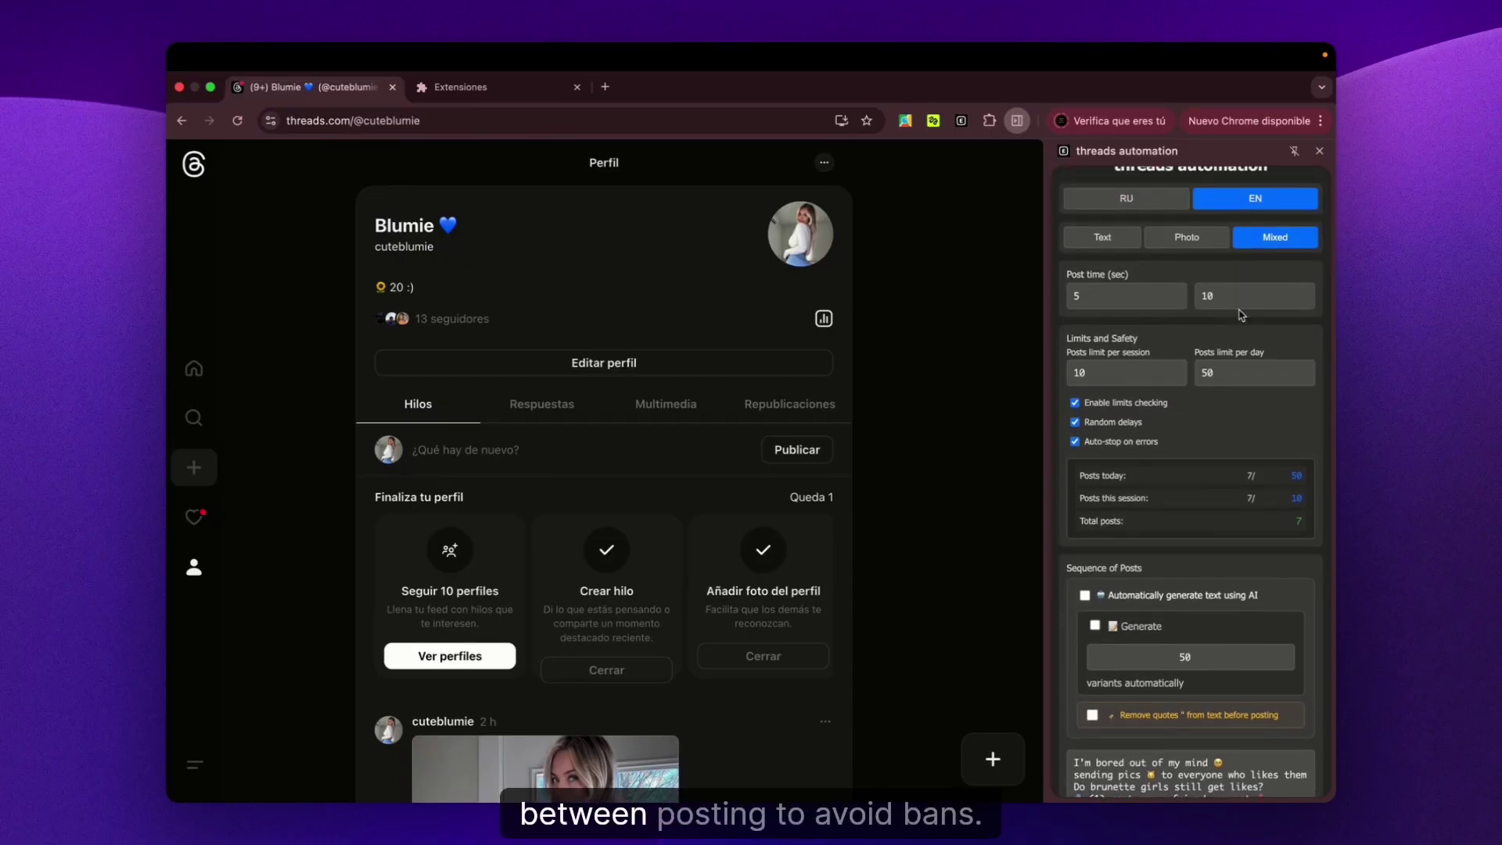
pyautogui.scroll(-5, 1239, 314)
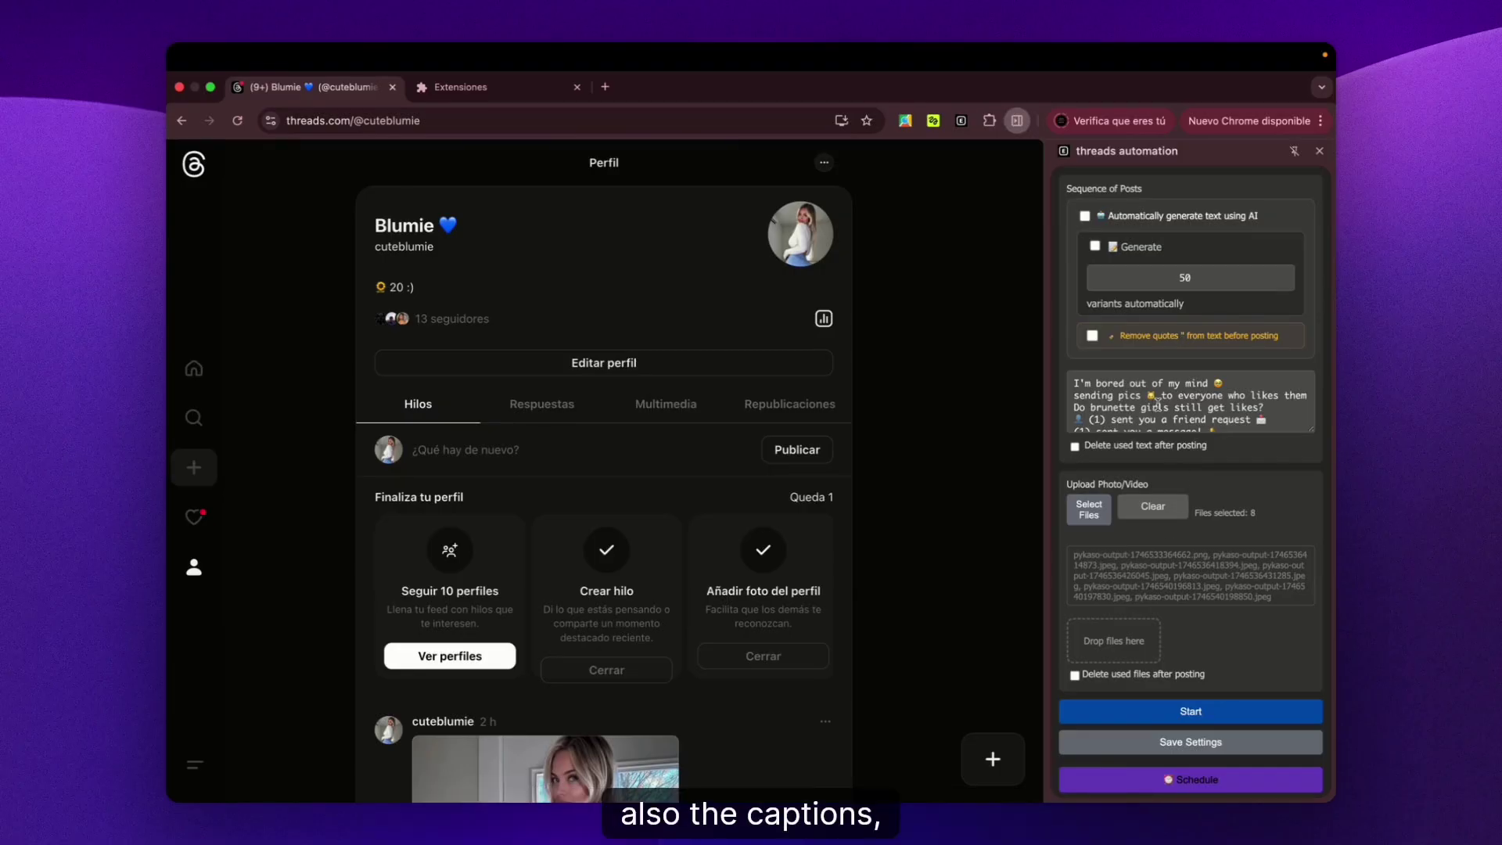
pyautogui.scroll(1, 1197, 395)
pyautogui.scroll(-2, 1219, 407)
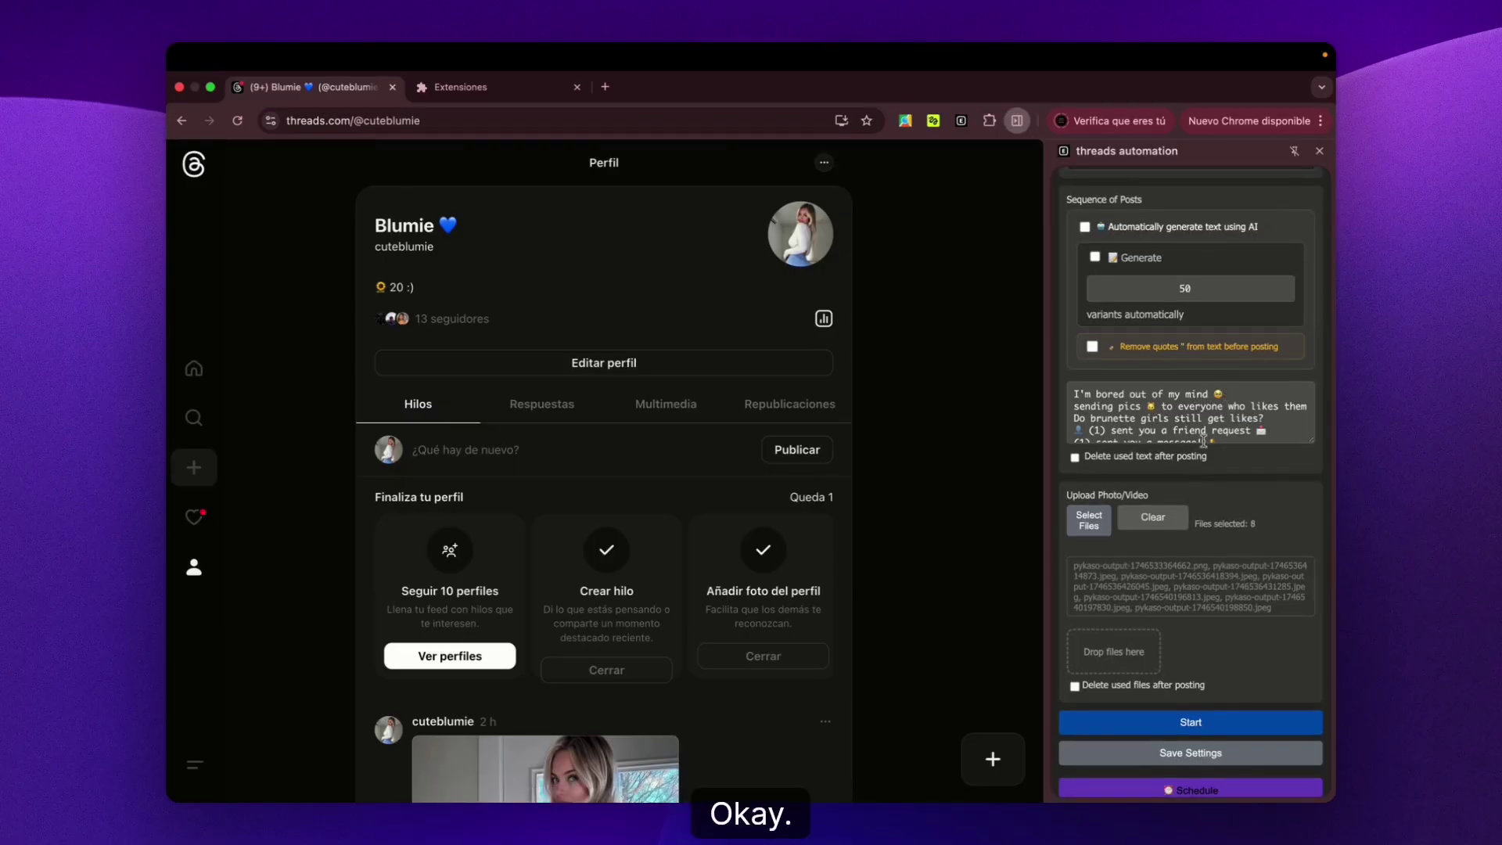
pyautogui.scroll(-2, 1205, 568)
pyautogui.scroll(-2, 1205, 569)
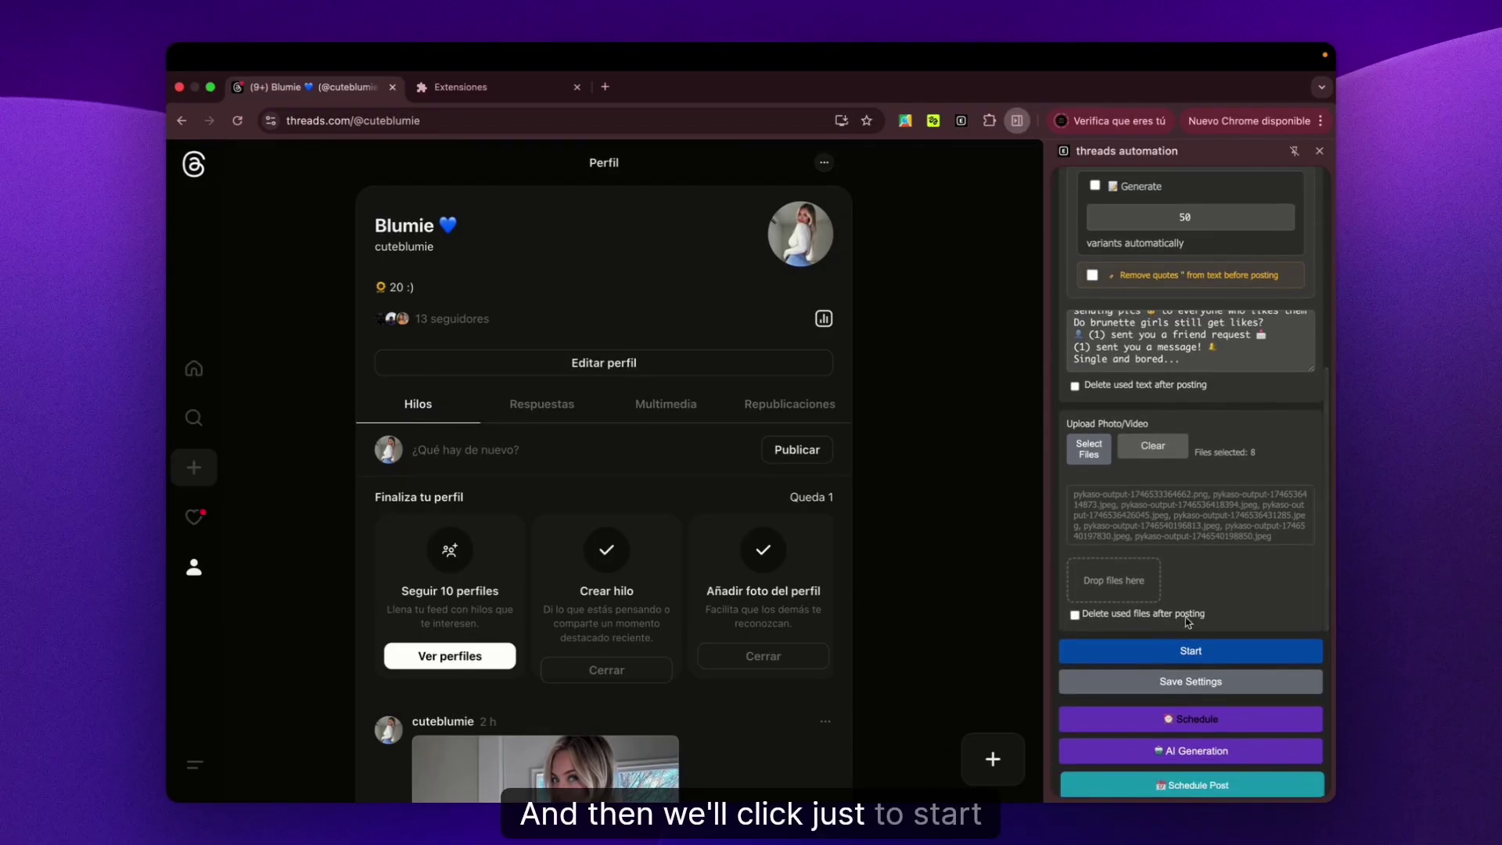
# Start the posting run so 'Do brunette girls still get likes?' gets published.
pyautogui.click(1177, 655)
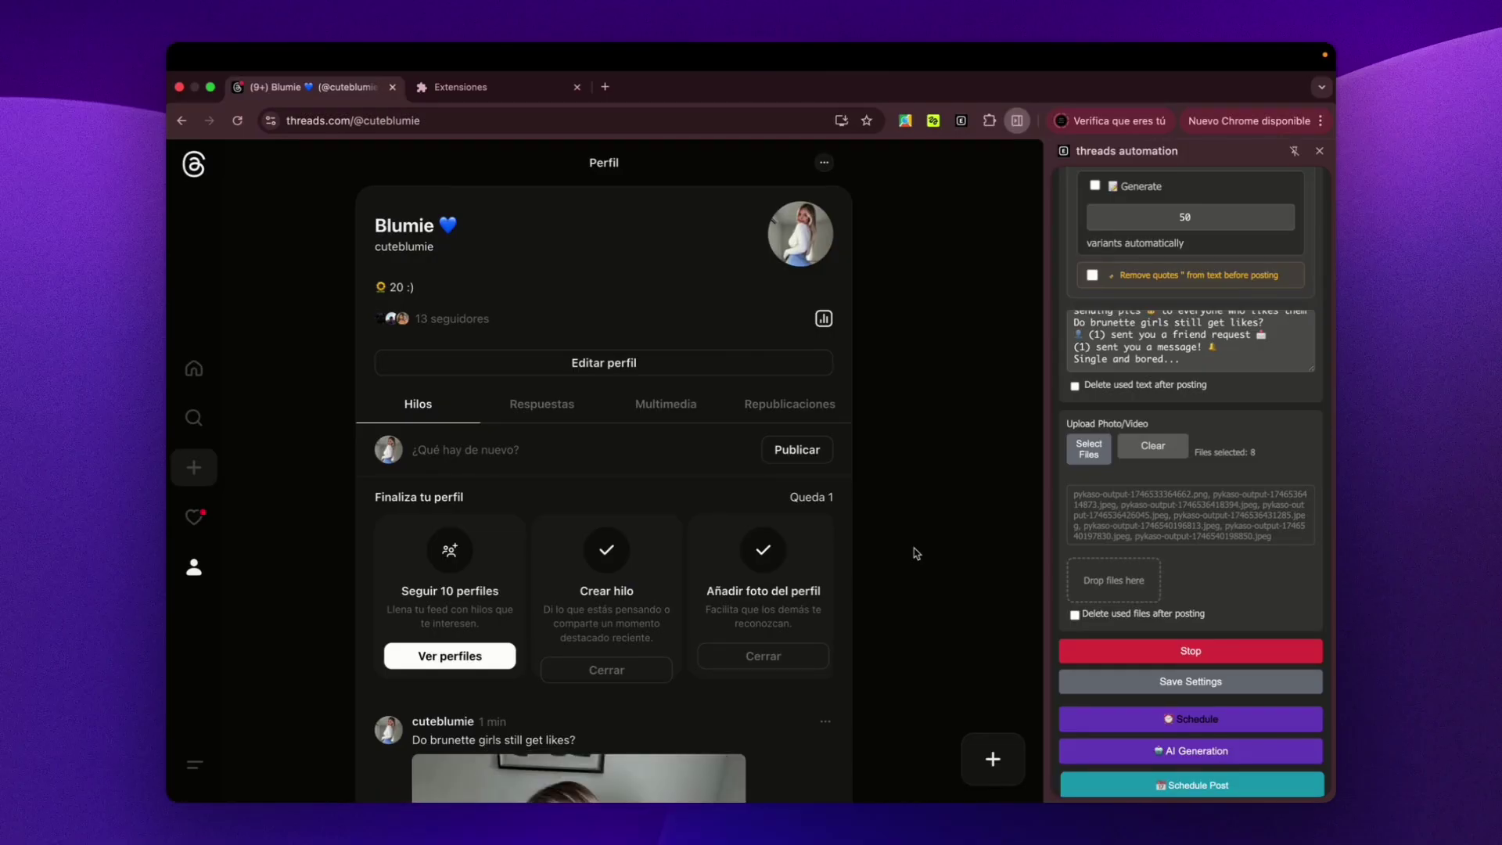
# Stop the posting run and enable a Monday 09:00 posting schedule.
pyautogui.click(1190, 651)
pyautogui.scroll(-2, 1197, 638)
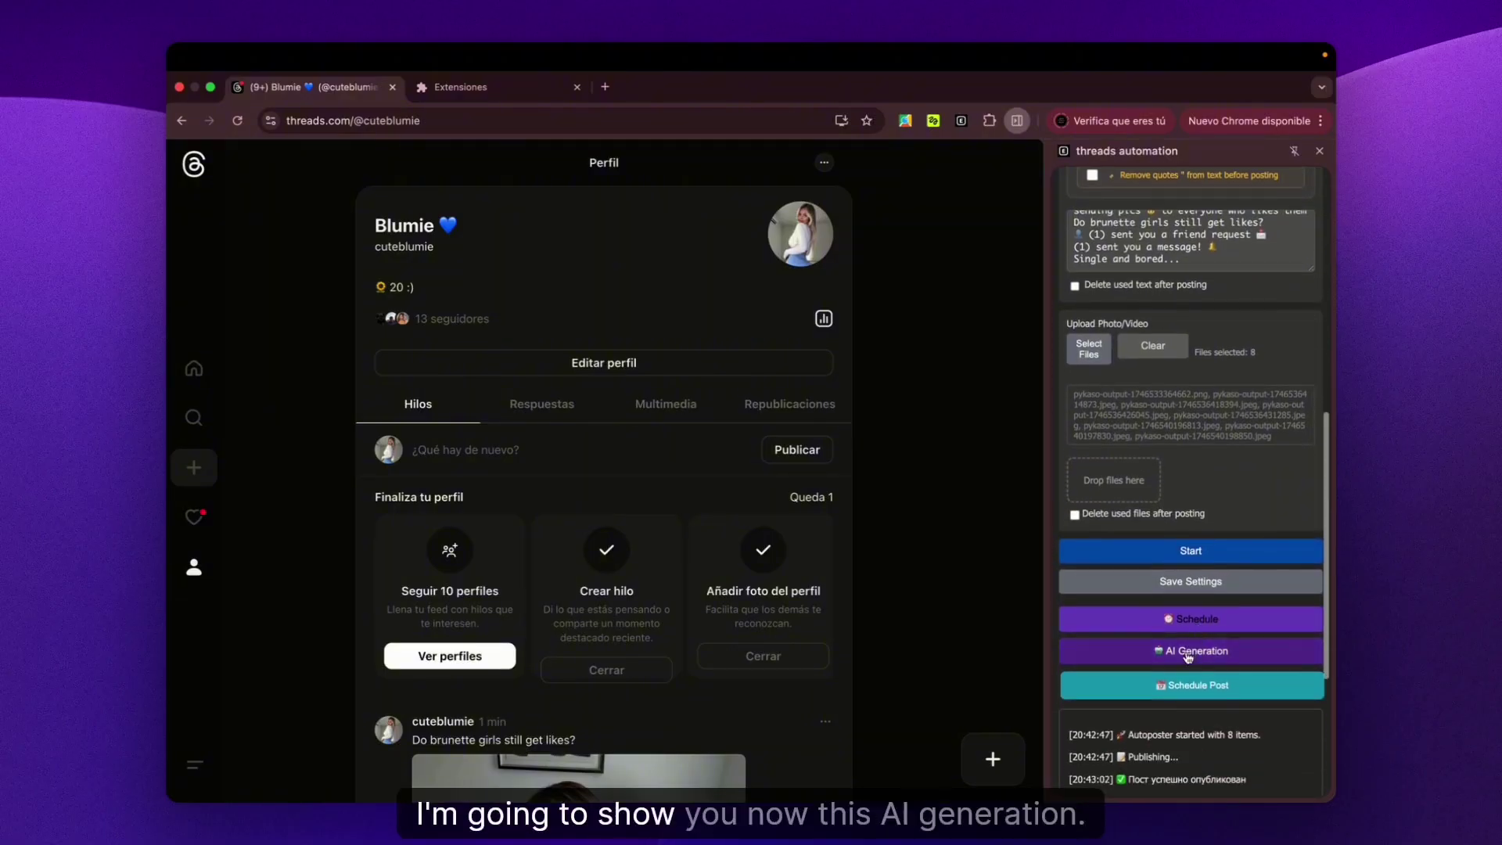
pyautogui.click(1190, 619)
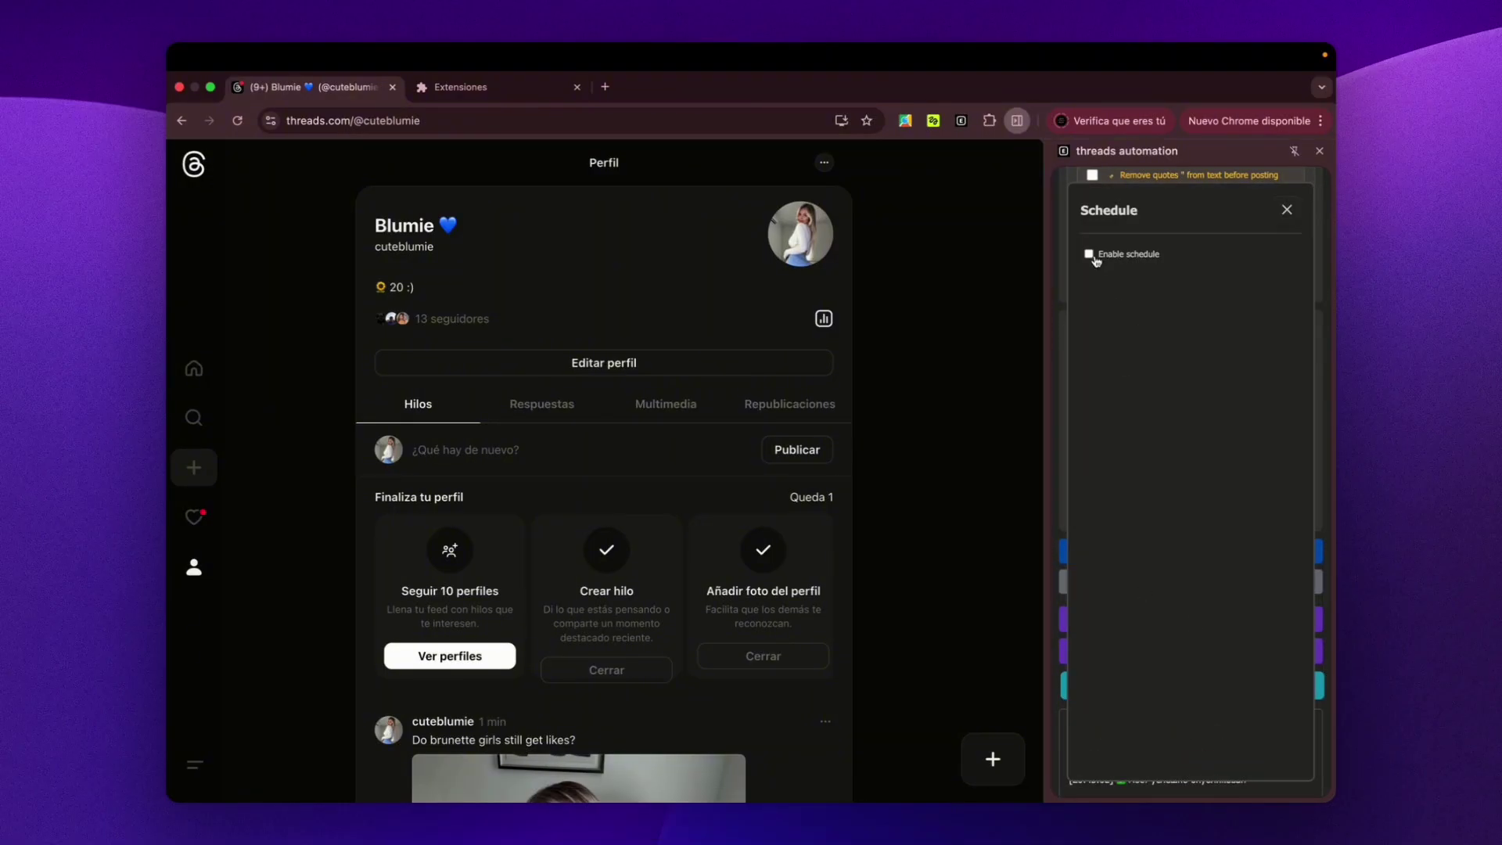
pyautogui.click(1088, 255)
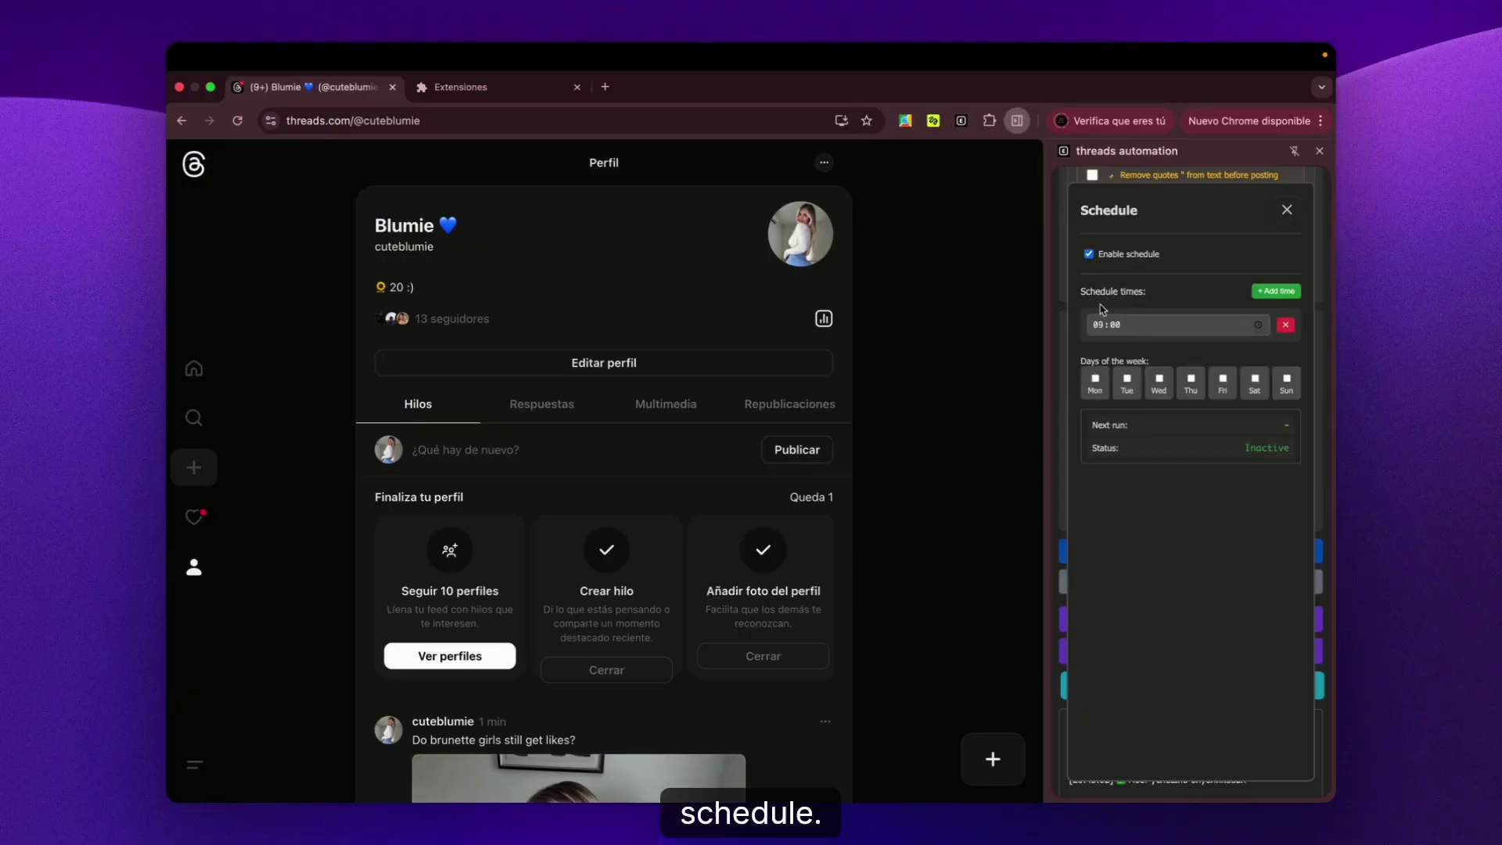
pyautogui.click(1095, 382)
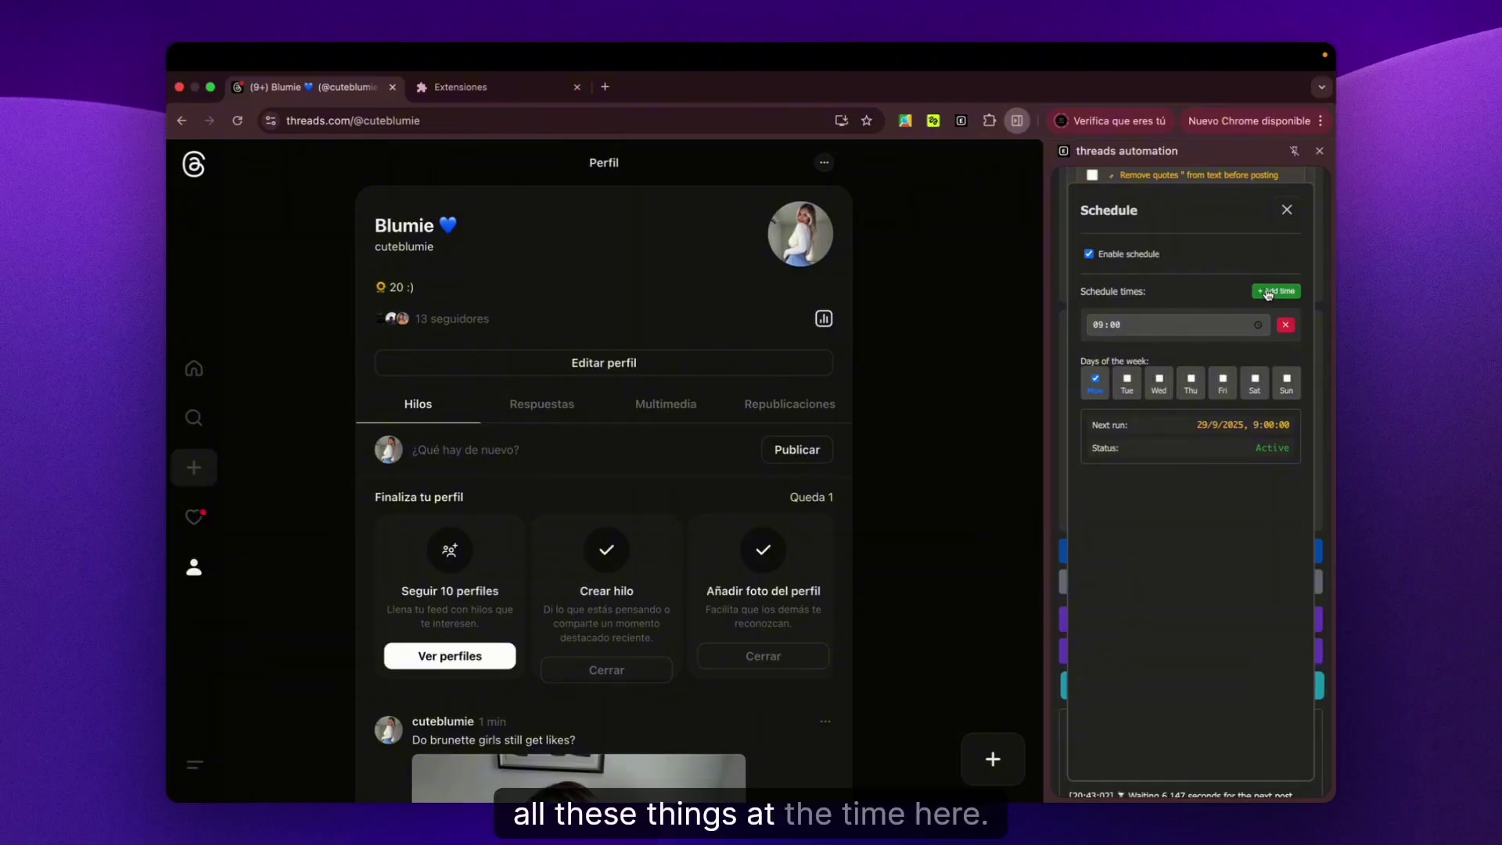
# Open the AI Generation settings and keep OpenAI as the AI provider.
pyautogui.click(1287, 207)
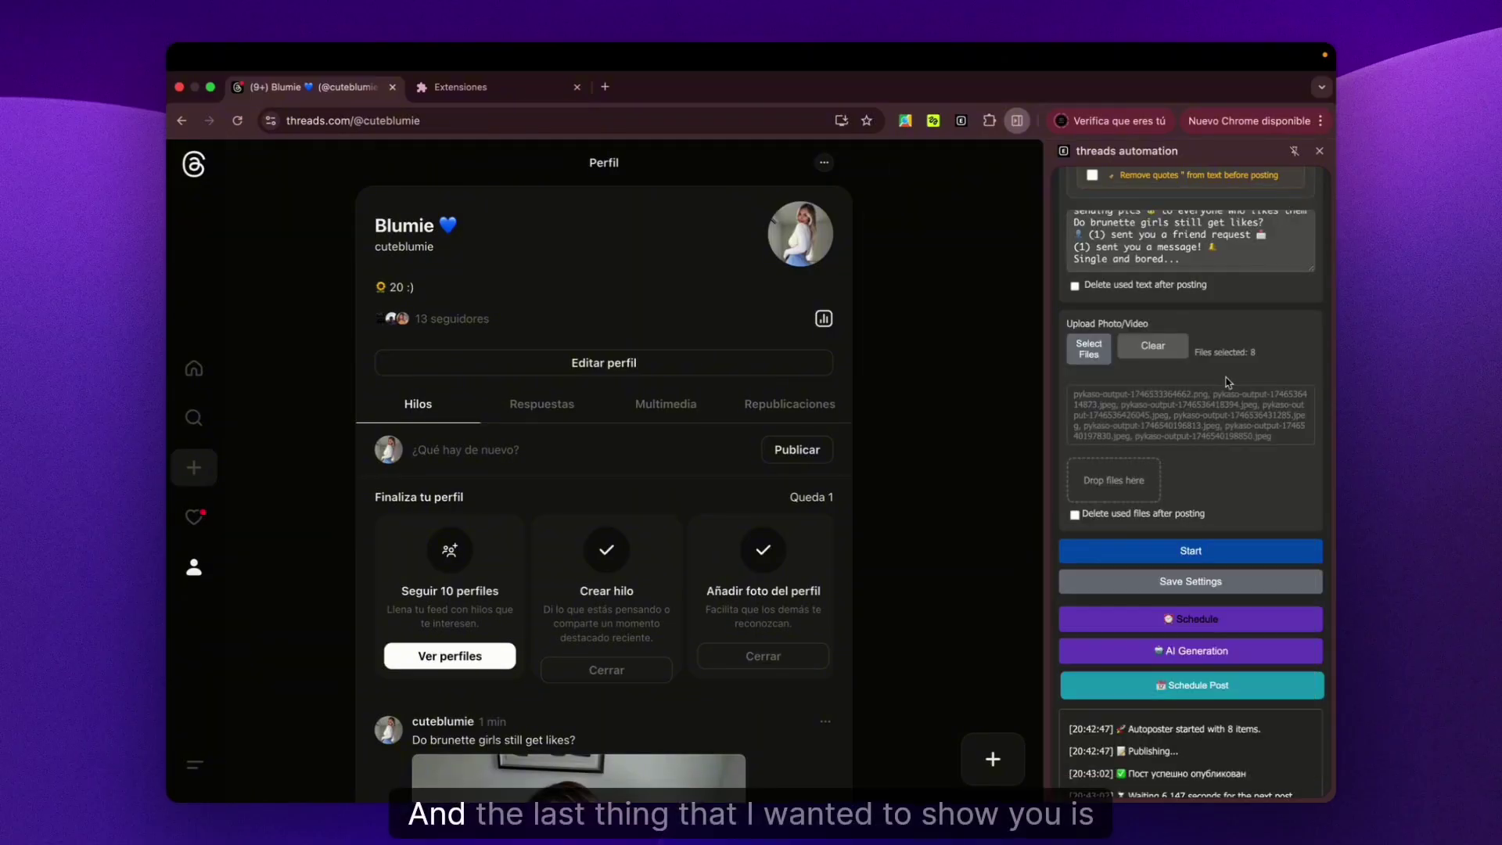
pyautogui.click(1195, 573)
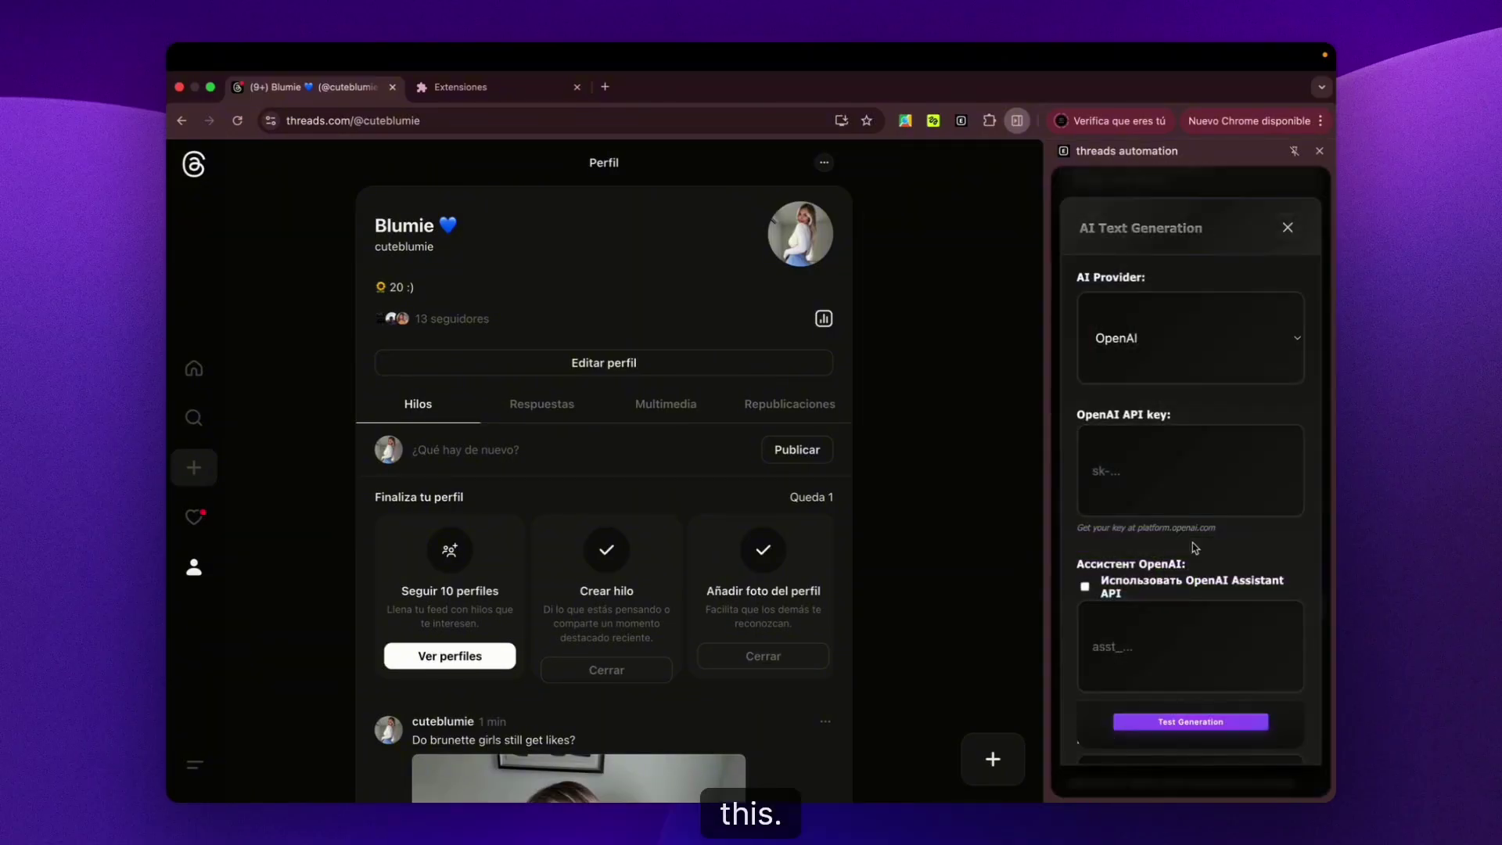
pyautogui.click(1201, 358)
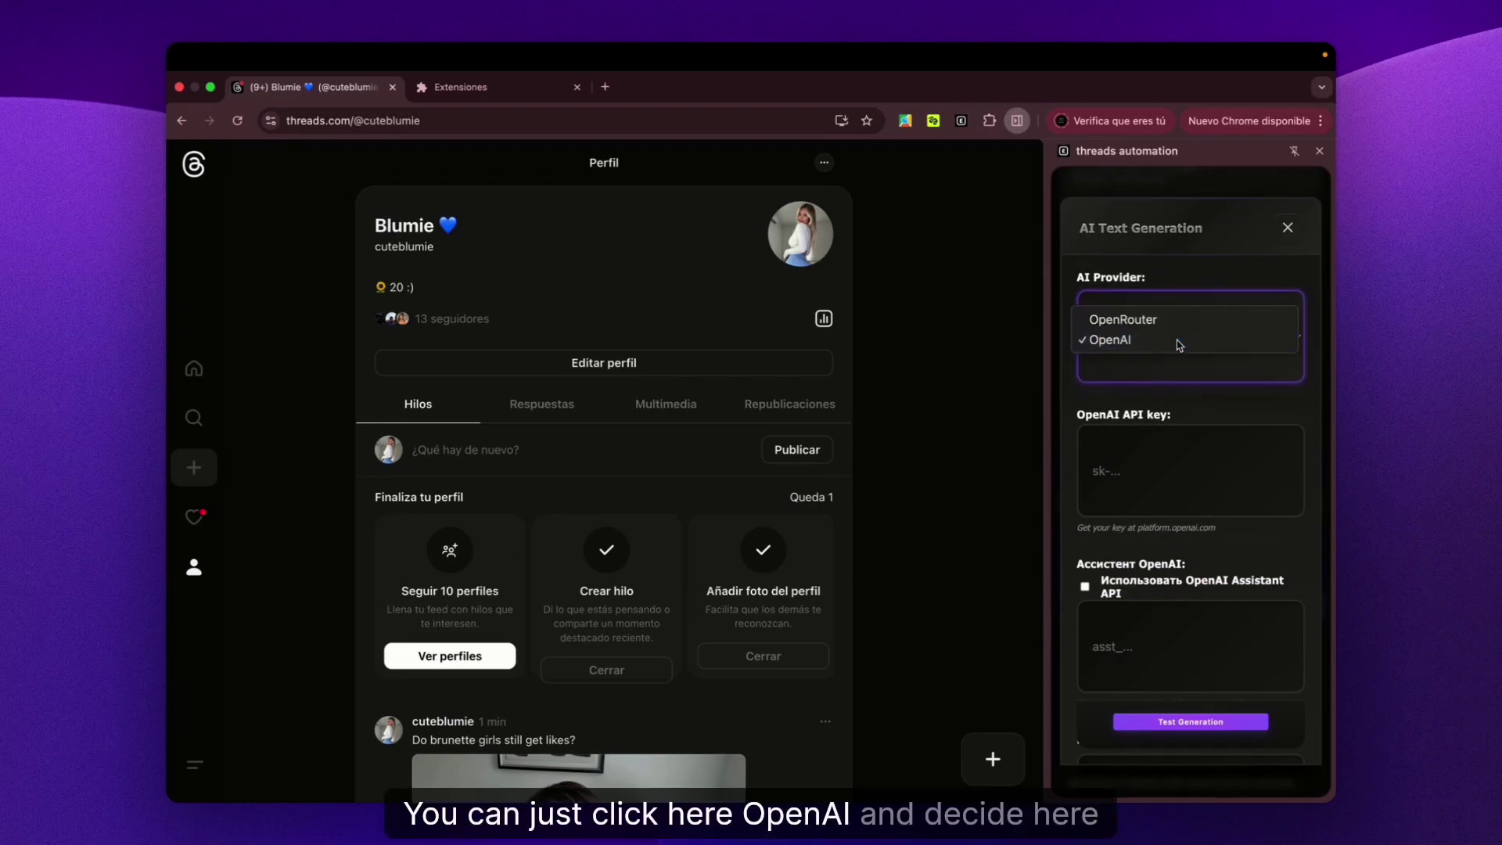
pyautogui.click(1127, 339)
# Check the Model dropdown and keep GPT-4o as the model.
pyautogui.scroll(-3, 1177, 485)
pyautogui.scroll(-1, 1176, 485)
pyautogui.click(1160, 583)
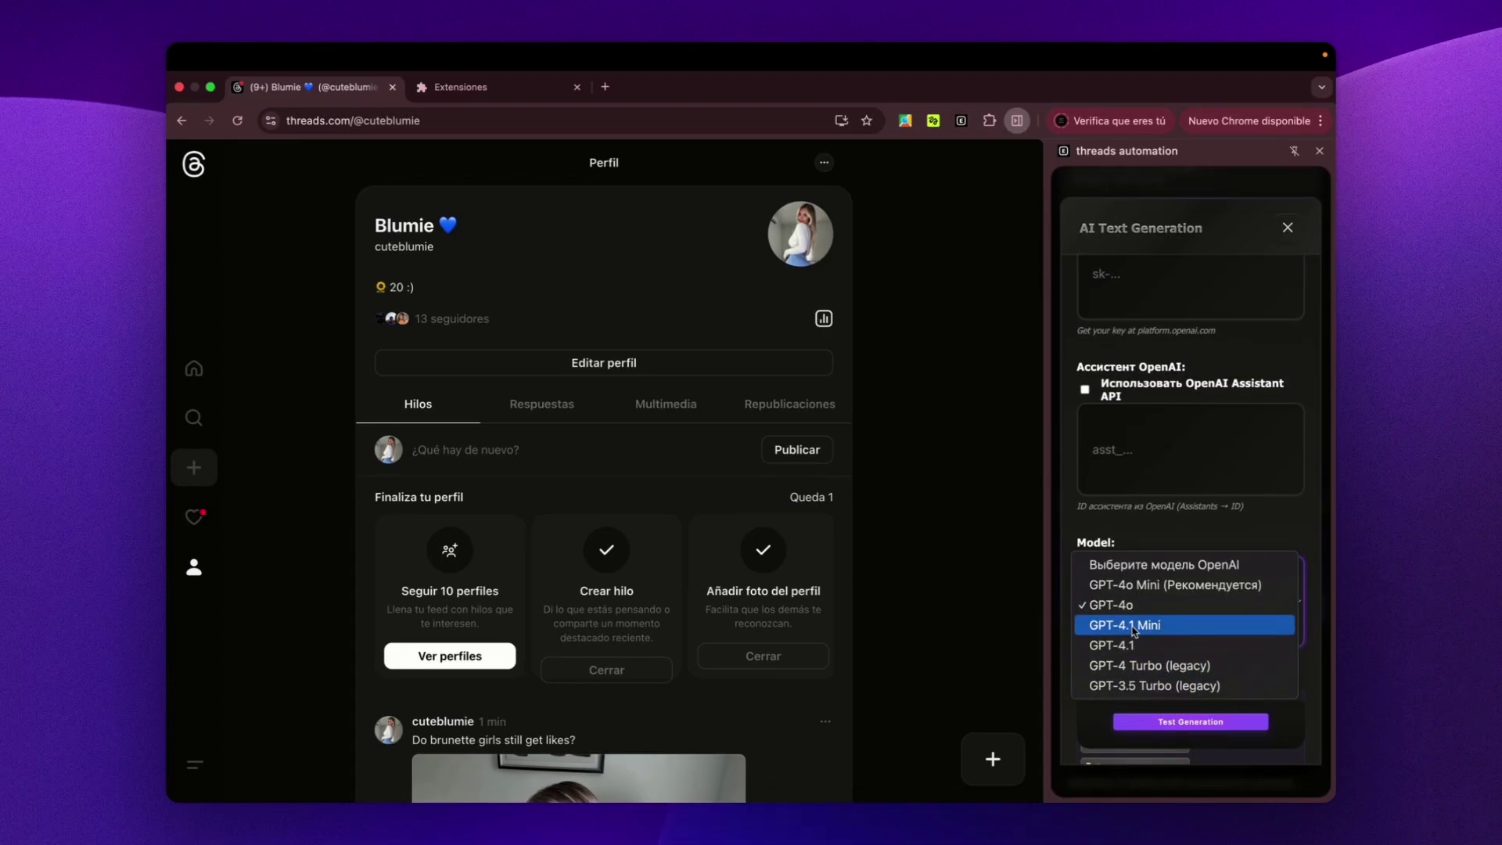
pyautogui.click(1132, 605)
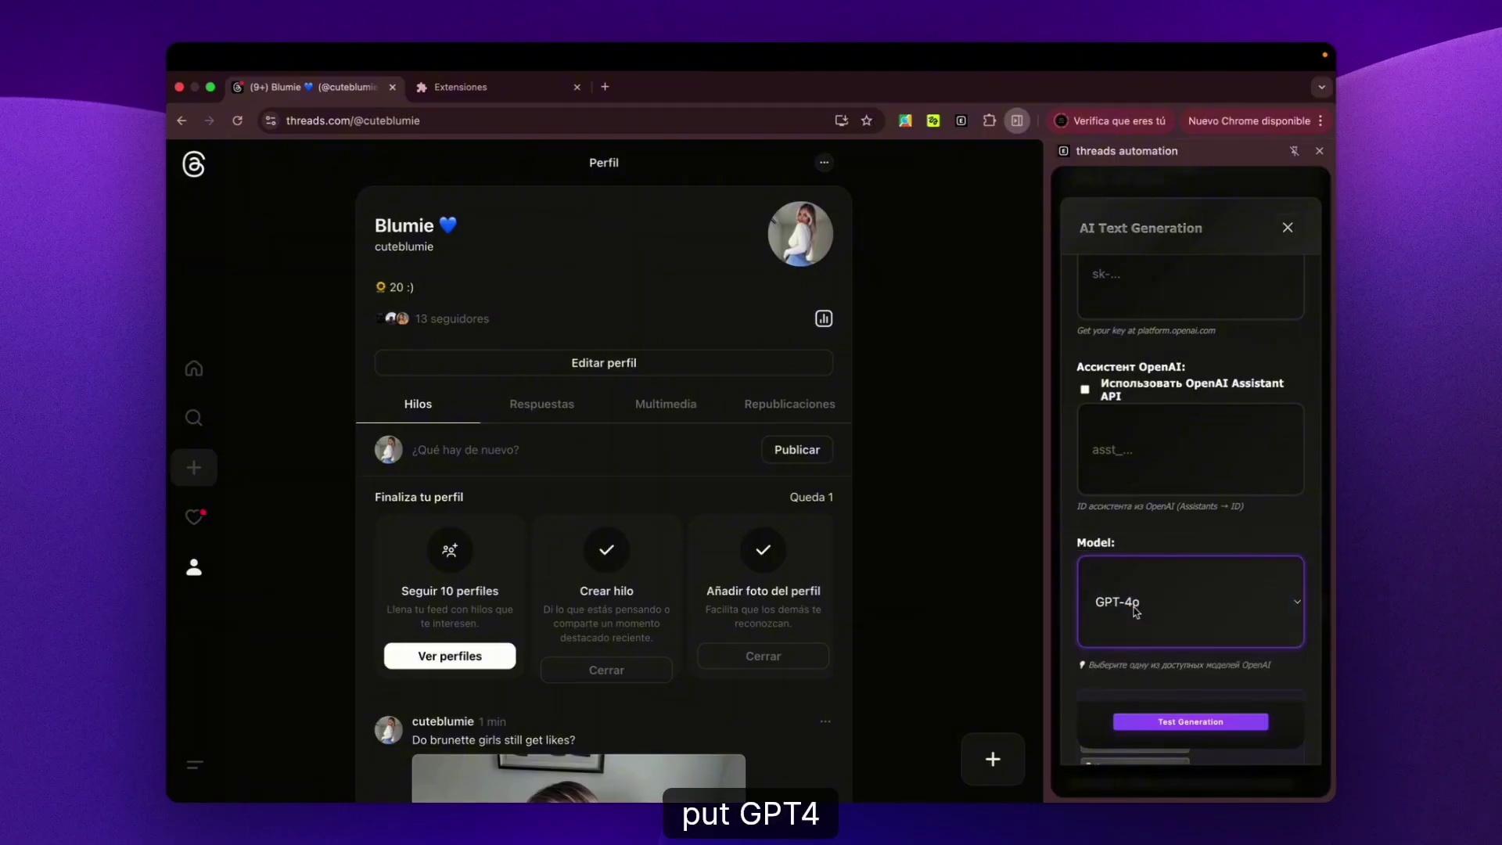
pyautogui.click(1136, 585)
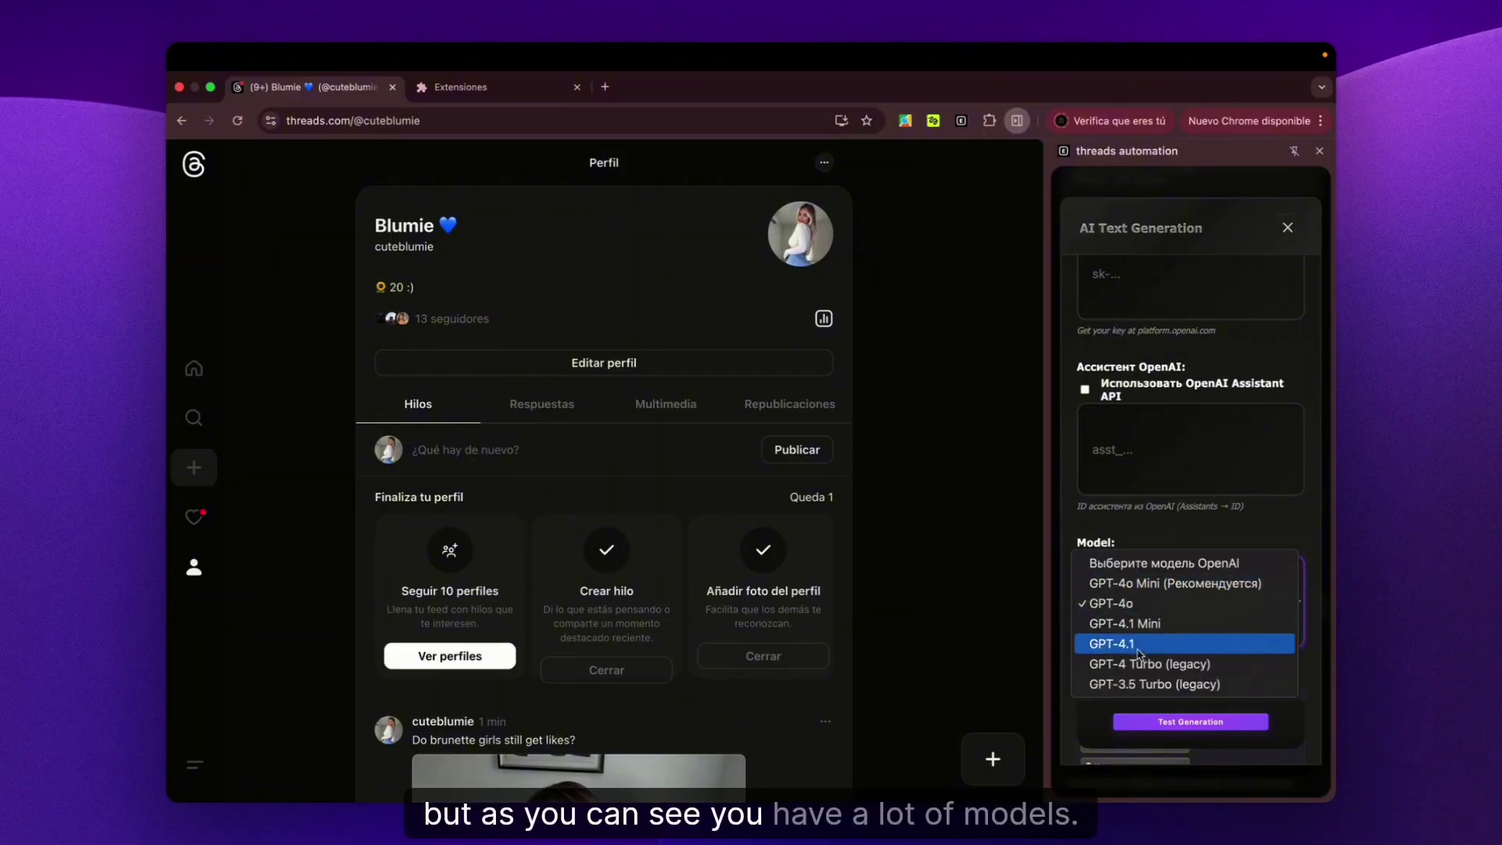
pyautogui.click(1111, 603)
pyautogui.scroll(3, 1190, 470)
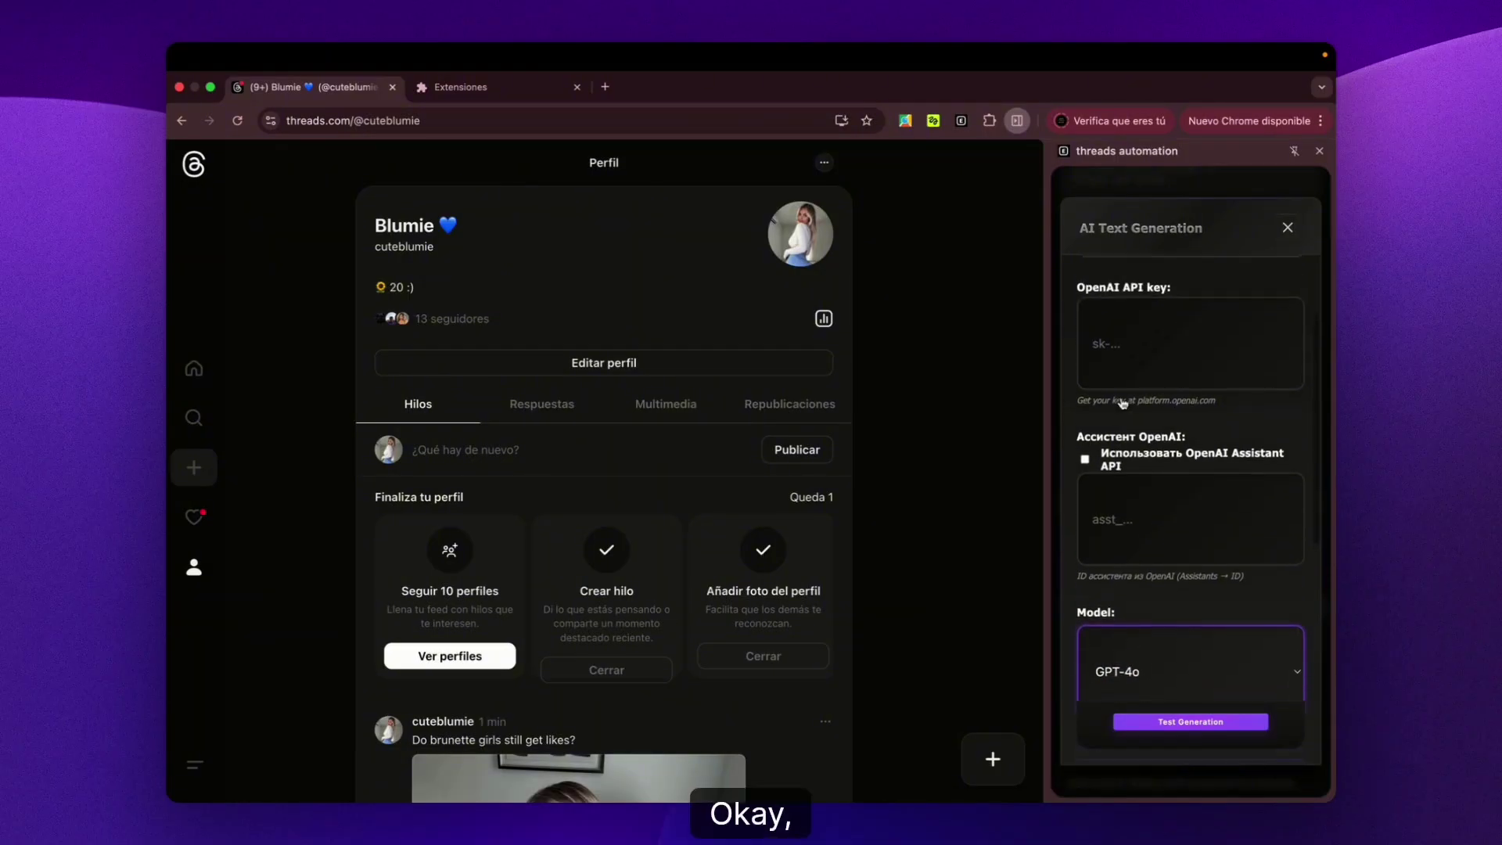